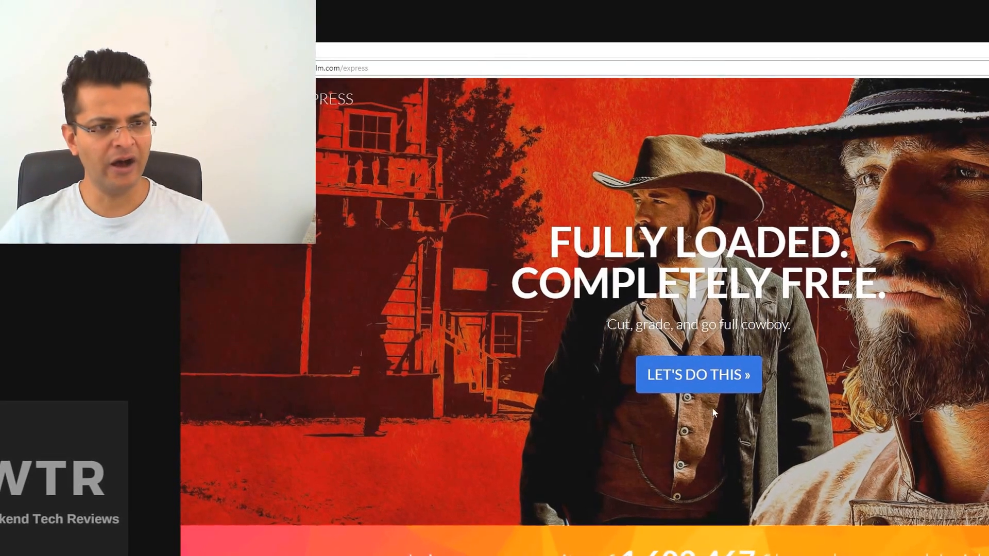
Request the free HitFilm Express download through the Twitter sharing option and close the tweet window without posting.
{"action": "left_click", "coordinate": [711, 380]}
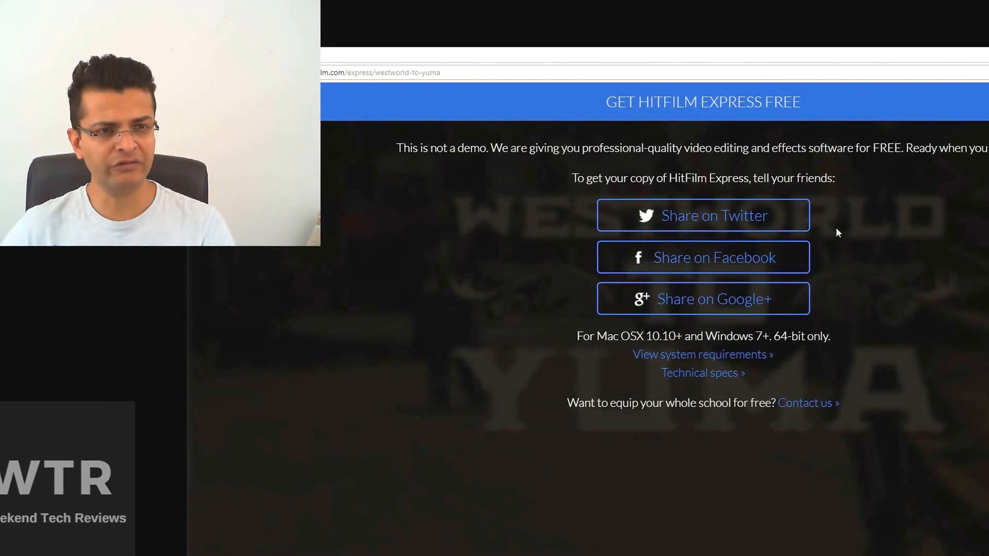
{"action": "left_click", "coordinate": [696, 228]}
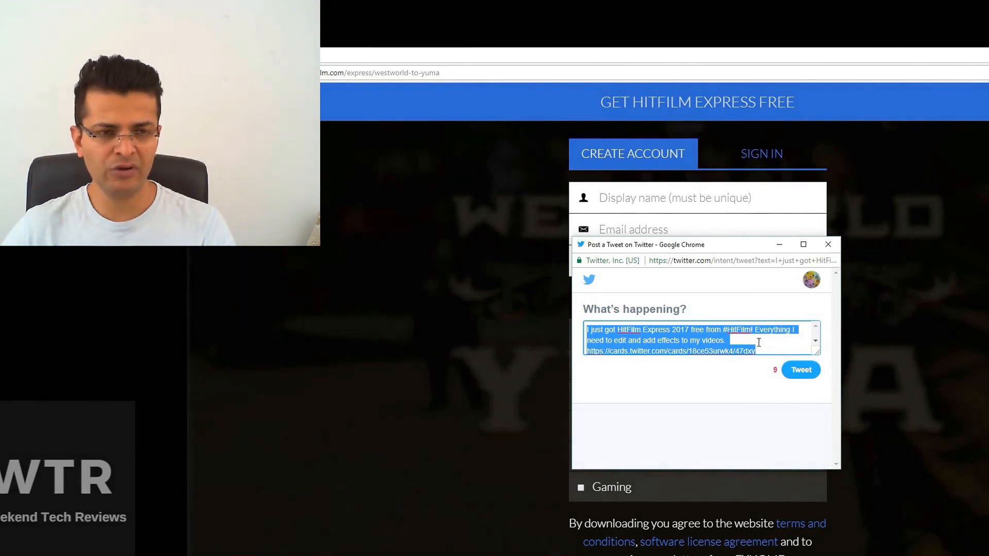
{"action": "left_click", "coordinate": [833, 250]}
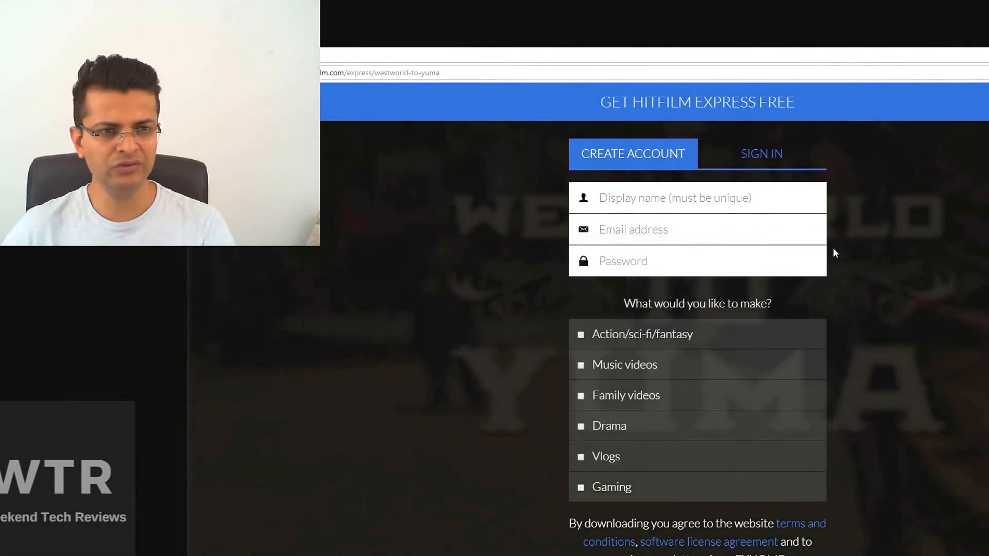
Go through the display name, email address and password fields of the account creation form.
{"action": "left_click", "coordinate": [702, 204]}
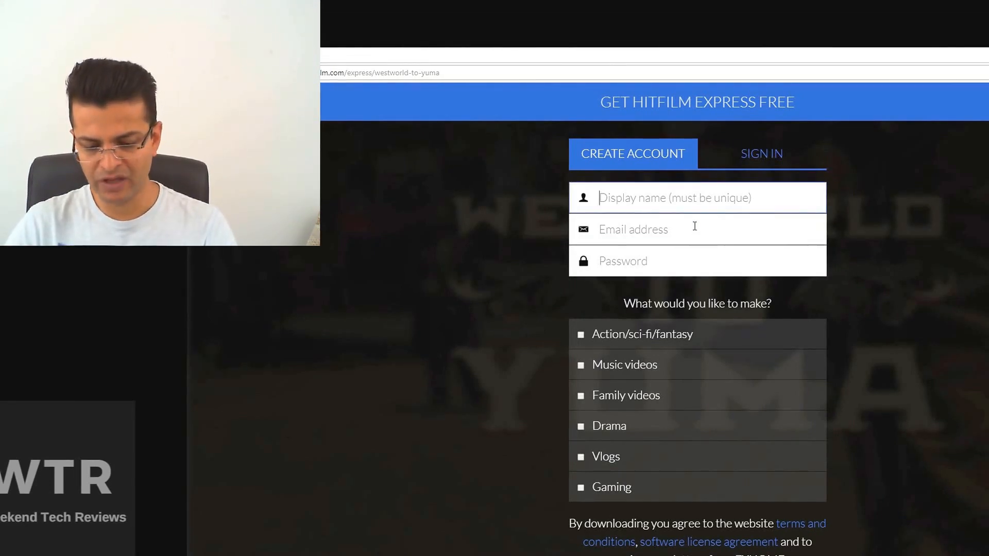
{"action": "left_click", "coordinate": [695, 226]}
{"action": "left_click", "coordinate": [671, 259]}
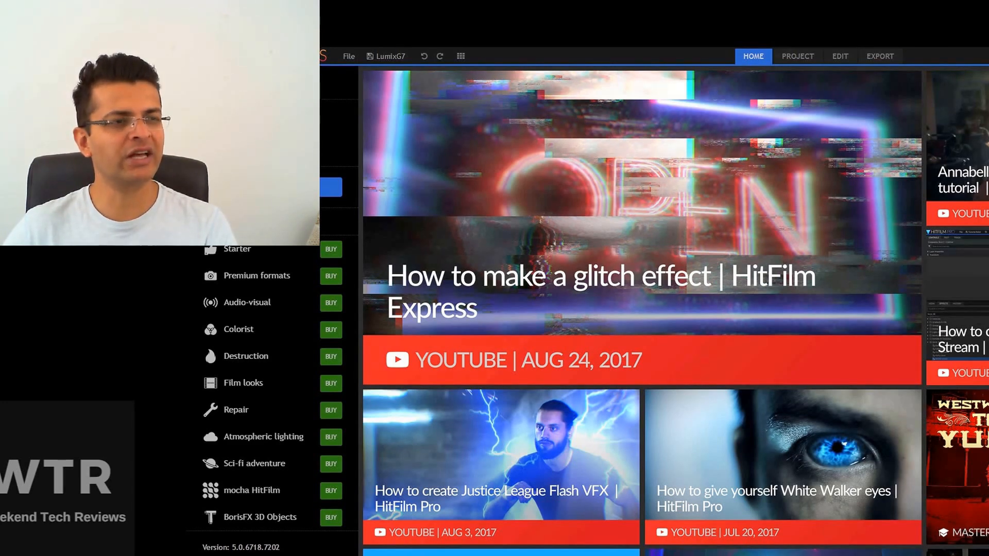
Switch to HitFilm Express, discard the modified project's changes and cancel relinking the missing Smart_Riot.mp3 file.
{"action": "key", "text": "ctrl+n"}
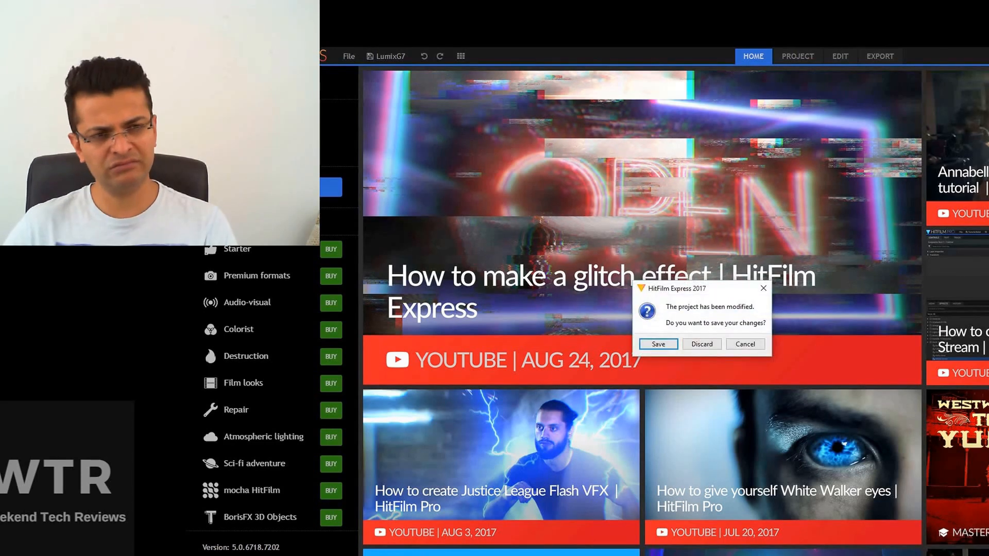
{"action": "left_click", "coordinate": [707, 344]}
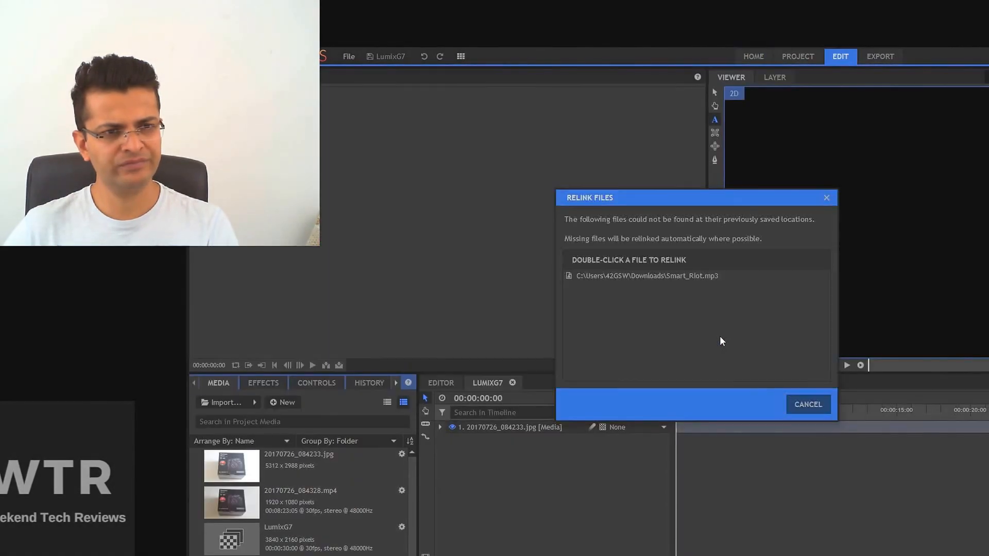
{"action": "left_click", "coordinate": [825, 406]}
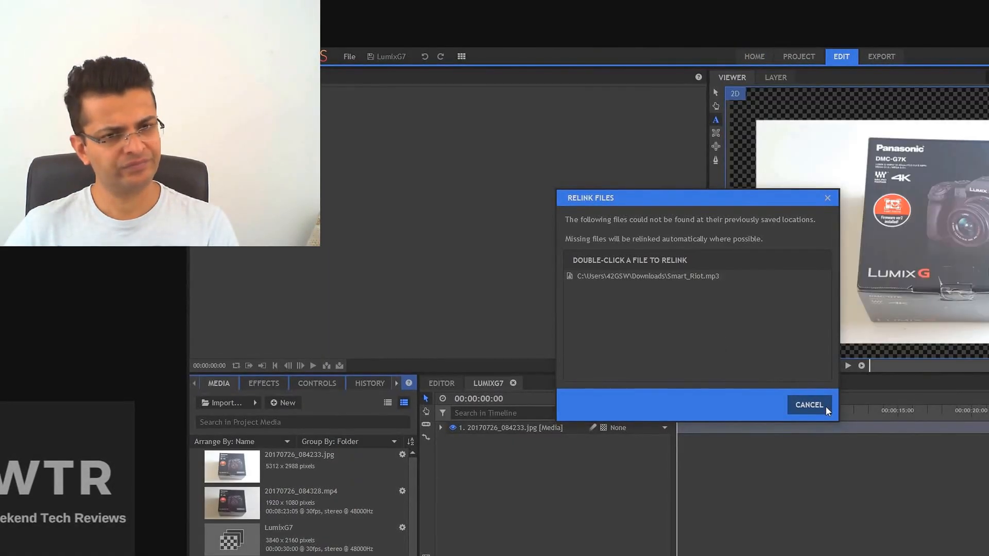
{"action": "left_click", "coordinate": [755, 56]}
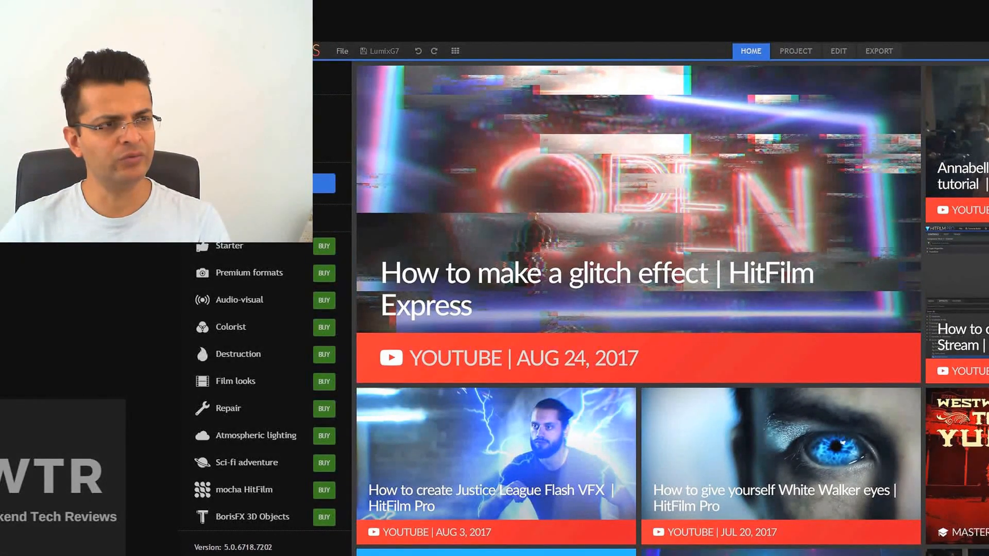
Create a new project with the 1080p Full HD @ 30 fps template and open it for editing.
{"action": "key", "text": "ctrl+n"}
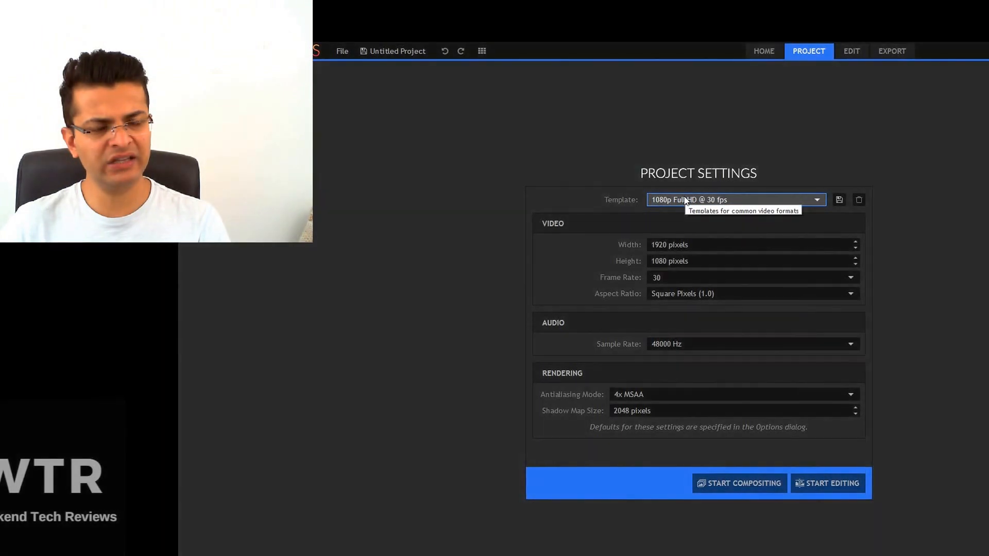
{"action": "left_click", "coordinate": [685, 201]}
{"action": "scroll", "coordinate": [712, 300], "scroll_direction": "down", "scroll_amount": 3}
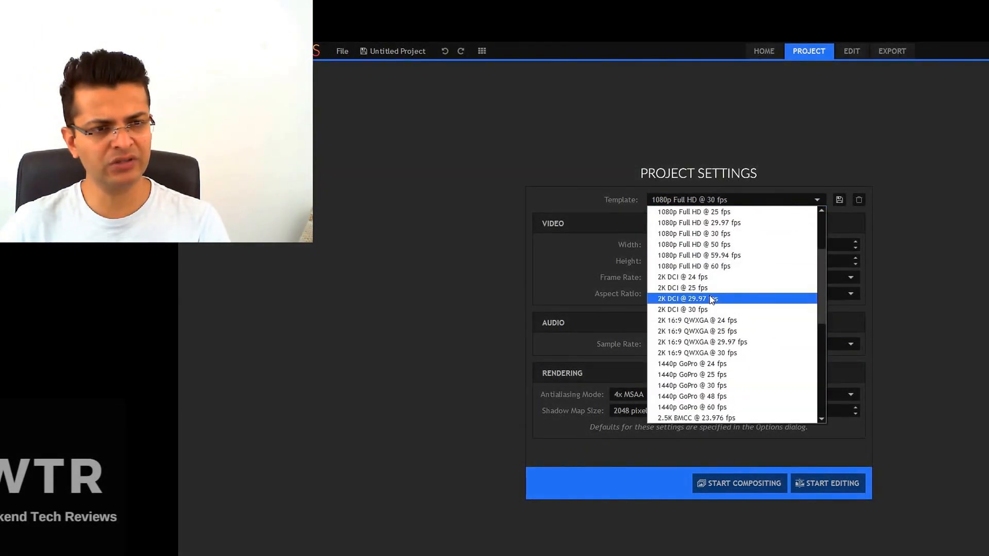
{"action": "scroll", "coordinate": [719, 301], "scroll_direction": "up", "scroll_amount": 3}
{"action": "scroll", "coordinate": [719, 304], "scroll_direction": "down", "scroll_amount": 8}
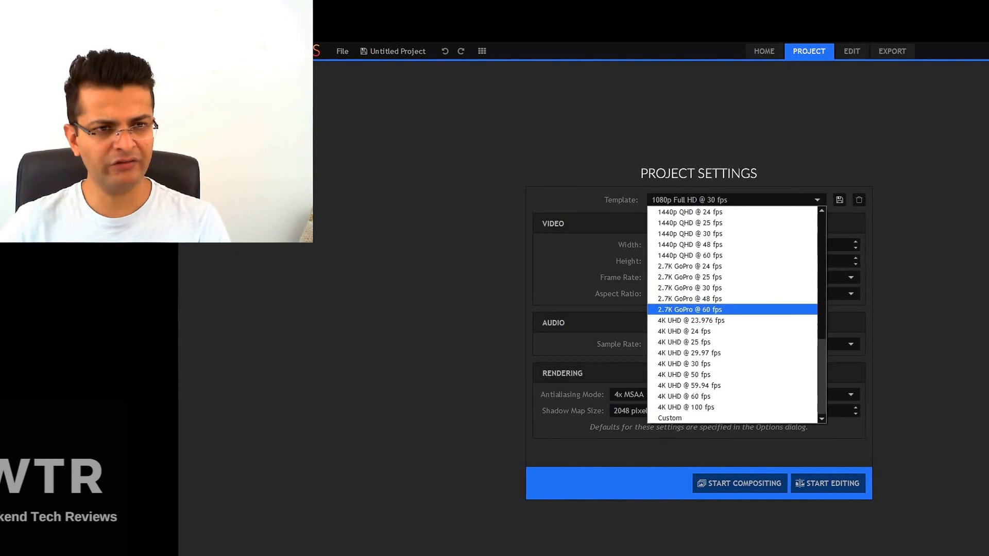
{"action": "key", "text": "Escape"}
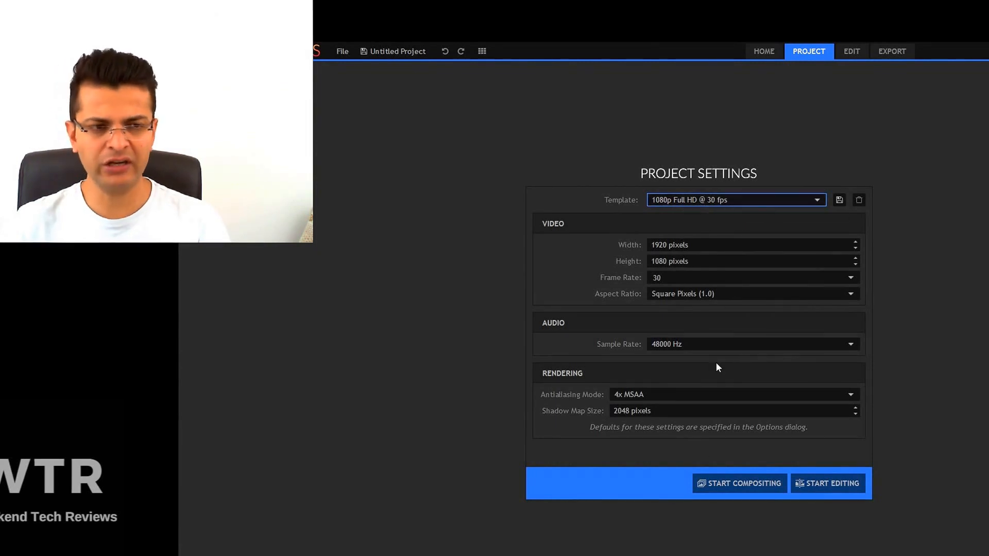
{"action": "left_click", "coordinate": [831, 487]}
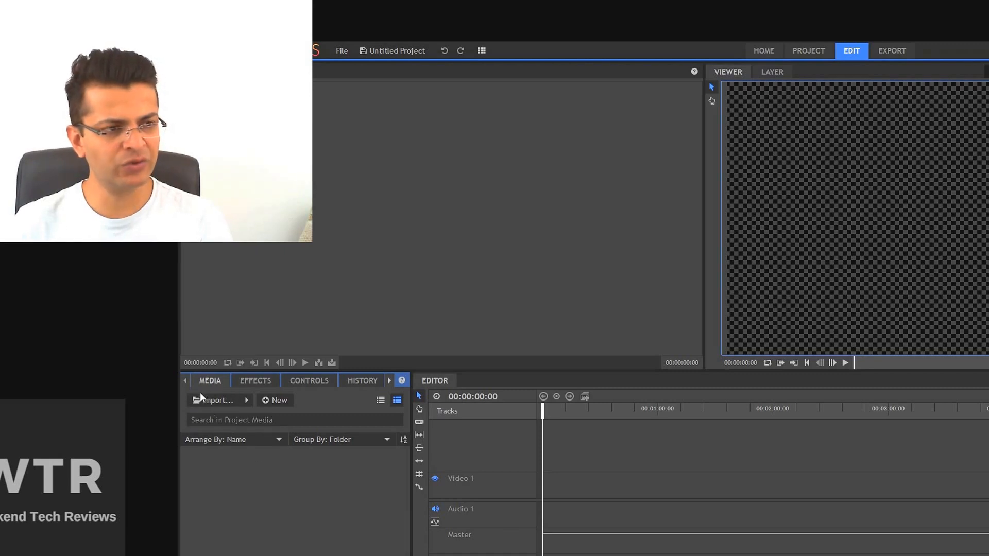
Look through the effects, controls and edit history of the empty project.
{"action": "left_click", "coordinate": [249, 380]}
{"action": "left_click", "coordinate": [298, 382]}
{"action": "left_click", "coordinate": [356, 384]}
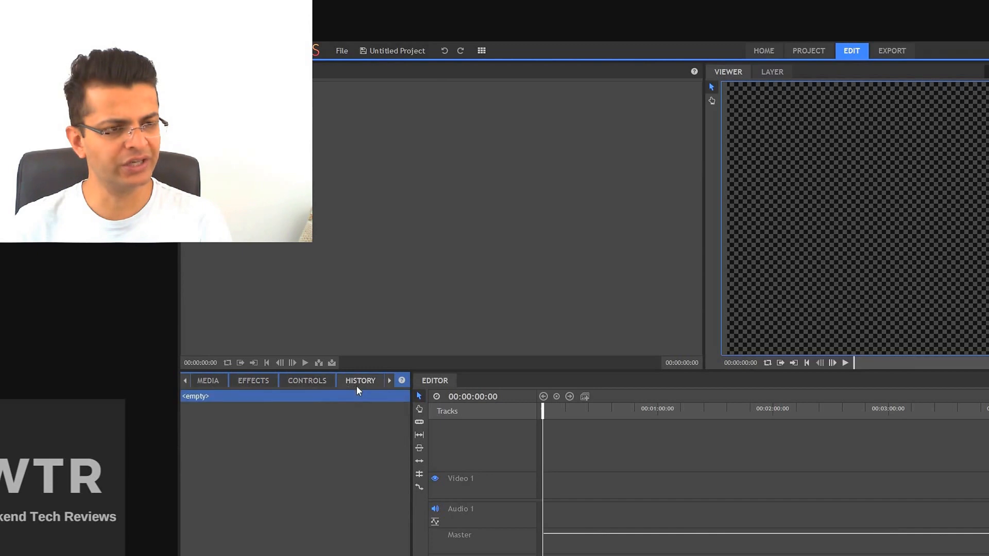
Import the video 20170726_084328.mp4 from the Videos folder into the project media.
{"action": "left_click", "coordinate": [222, 382]}
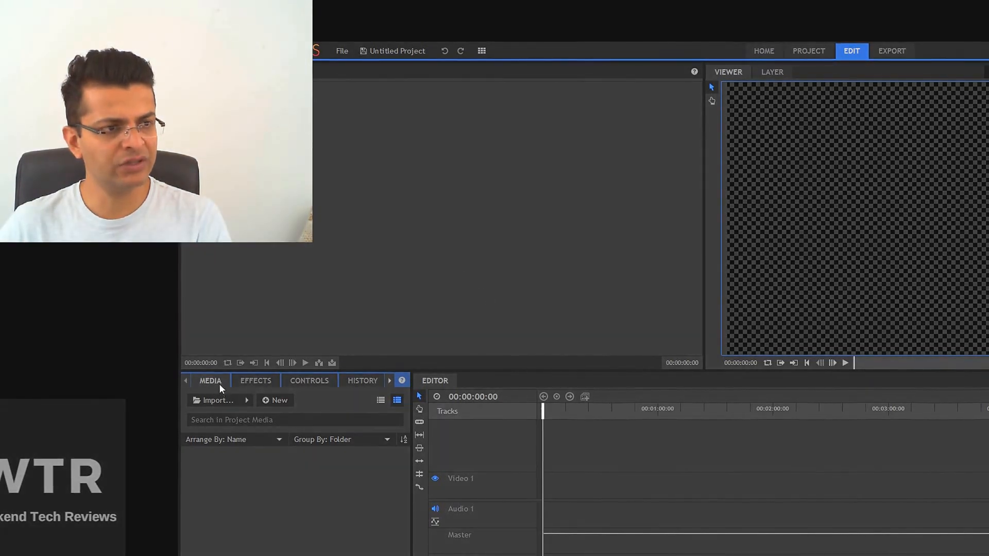
{"action": "left_click", "coordinate": [219, 400]}
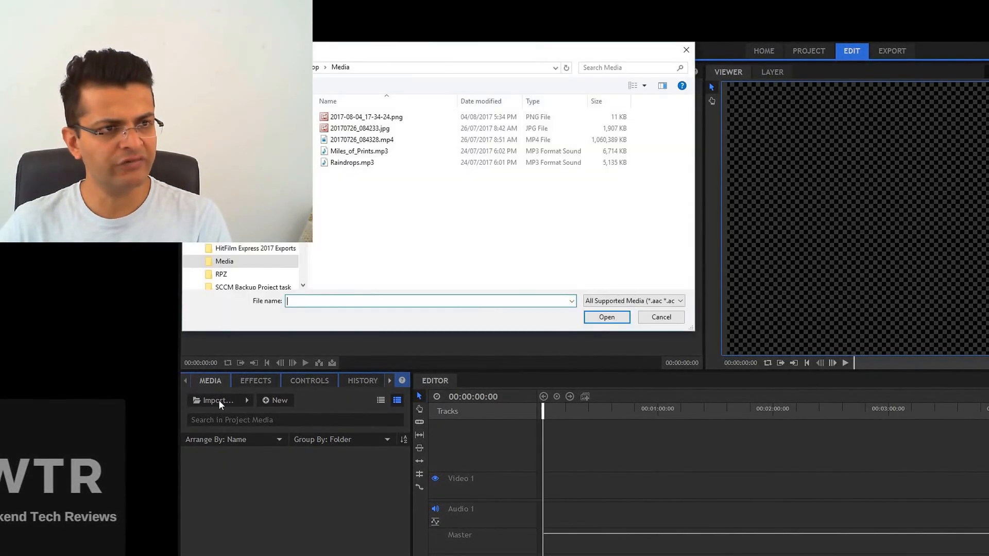
{"action": "scroll", "coordinate": [271, 255], "scroll_direction": "down", "scroll_amount": 6}
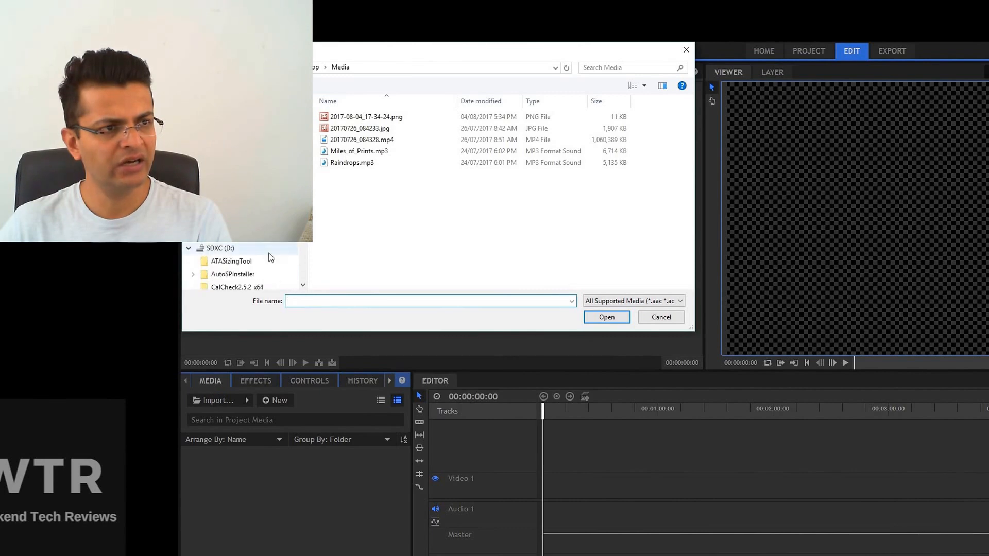
{"action": "left_click", "coordinate": [220, 222]}
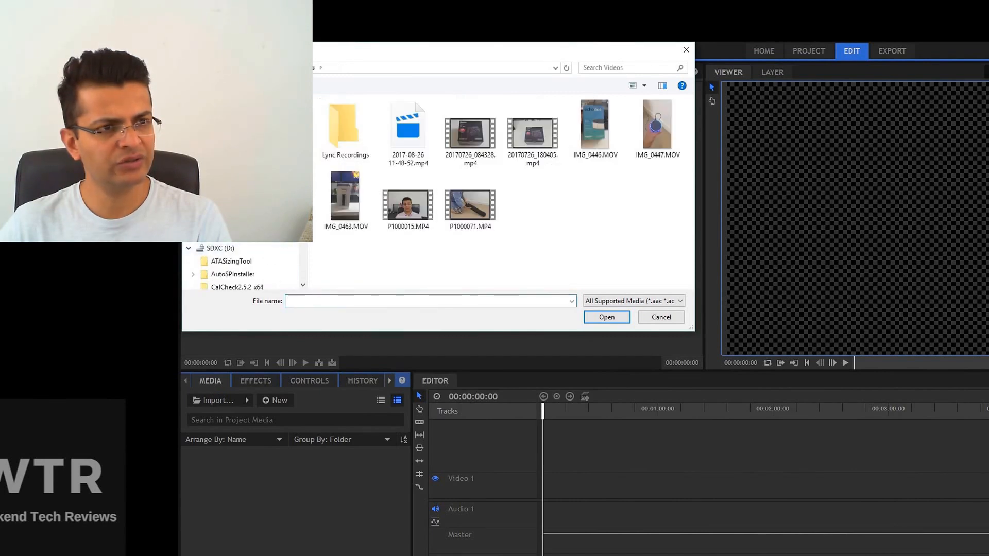
{"action": "double_click", "coordinate": [478, 135]}
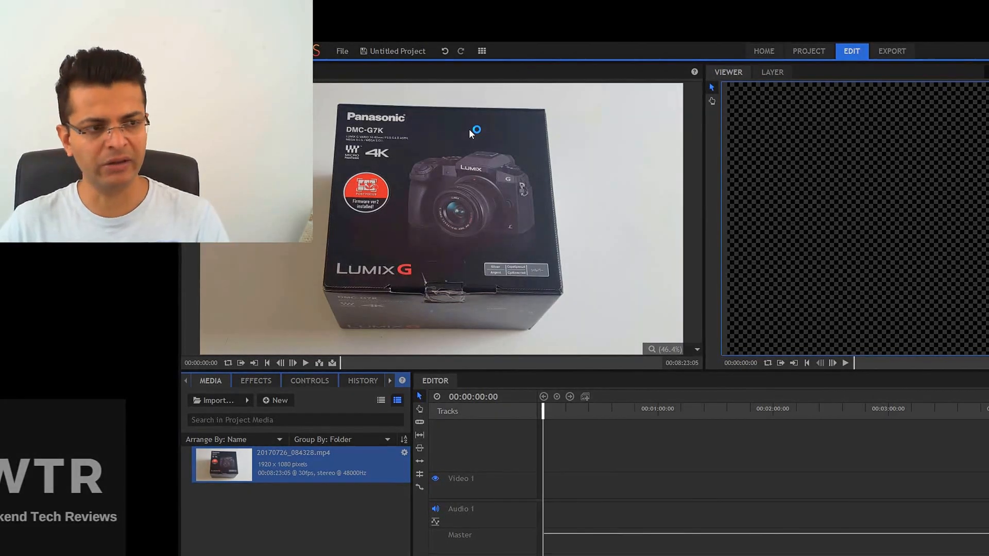
Import the audio file Smart_Riot.mp3 from the Music folder into the project media.
{"action": "left_click", "coordinate": [222, 405]}
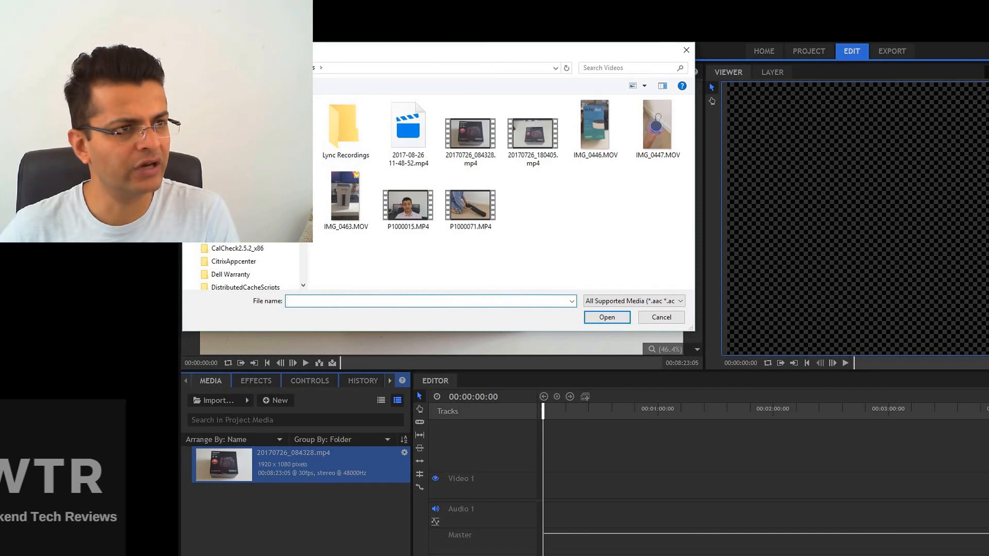
{"action": "left_click", "coordinate": [229, 171]}
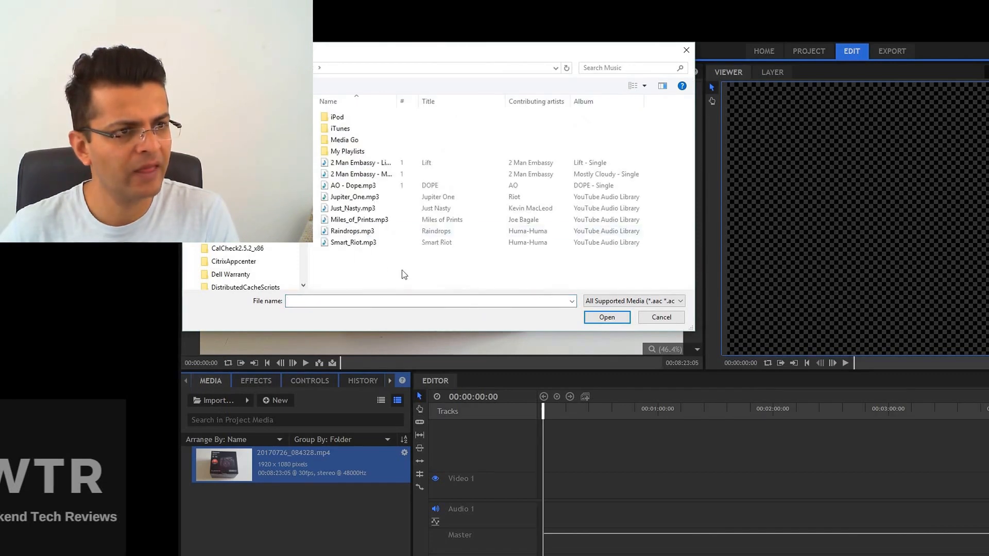
{"action": "double_click", "coordinate": [375, 243]}
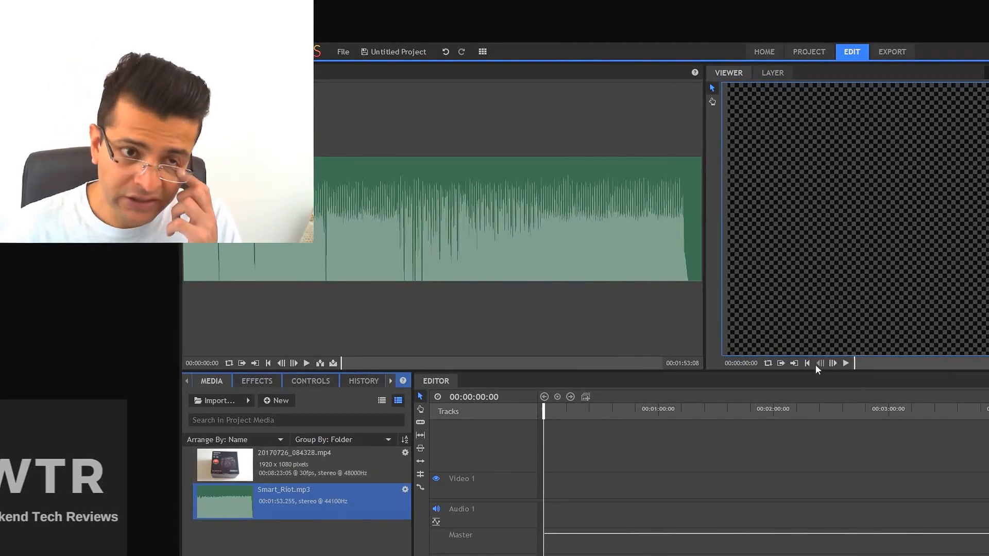
Try playing and pausing the empty timeline in the viewer and return the playhead to the start.
{"action": "left_click", "coordinate": [847, 363]}
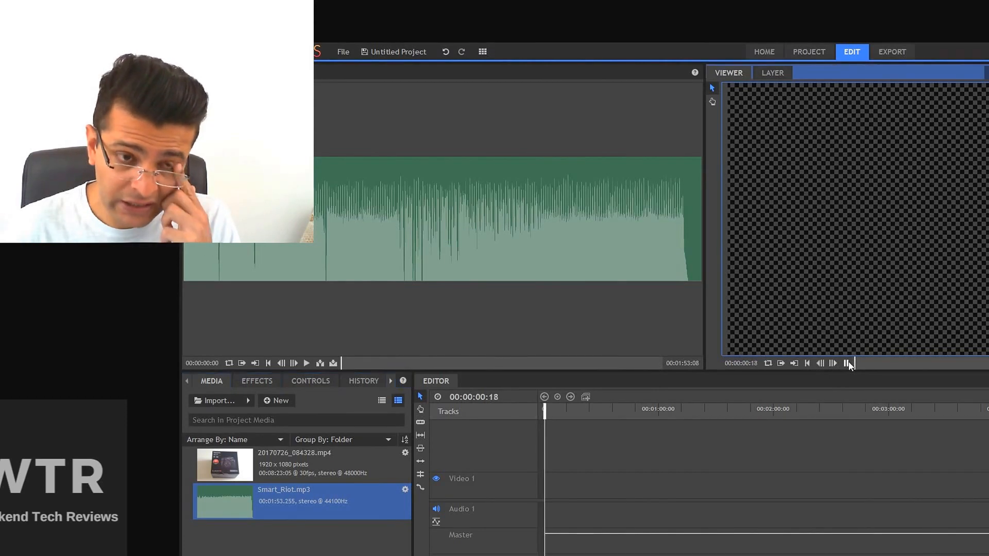
{"action": "left_click", "coordinate": [846, 363]}
{"action": "left_click_drag", "start_coordinate": [858, 364], "coordinate": [846, 364]}
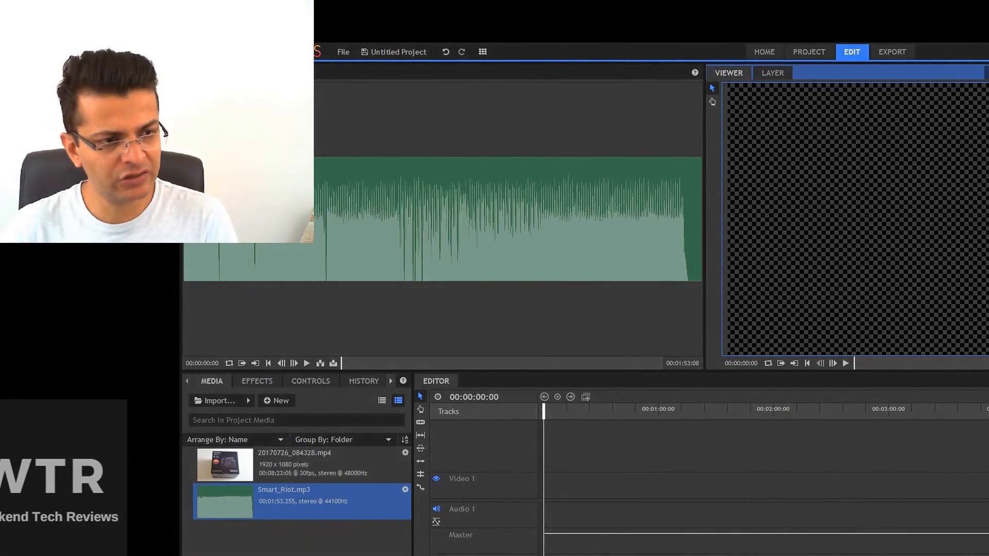
Place the 20170726_084328.mp4 clip on the Video 1 track at the start of the timeline.
{"action": "left_click", "coordinate": [332, 462]}
{"action": "left_click_drag", "start_coordinate": [336, 461], "coordinate": [538, 476]}
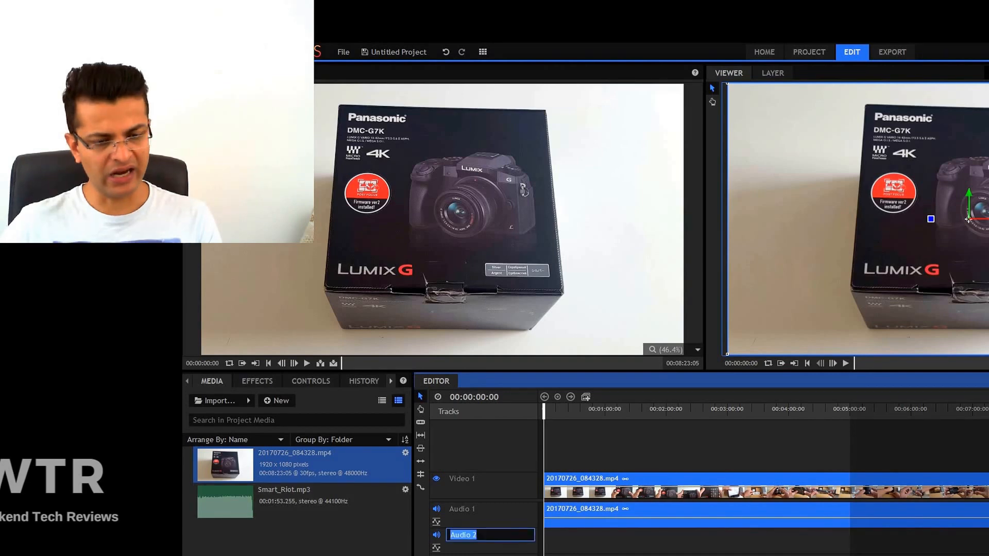
Rename the second audio track Background Music and place Smart_Riot.mp3 at its start.
{"action": "type", "text": "Background Music"}
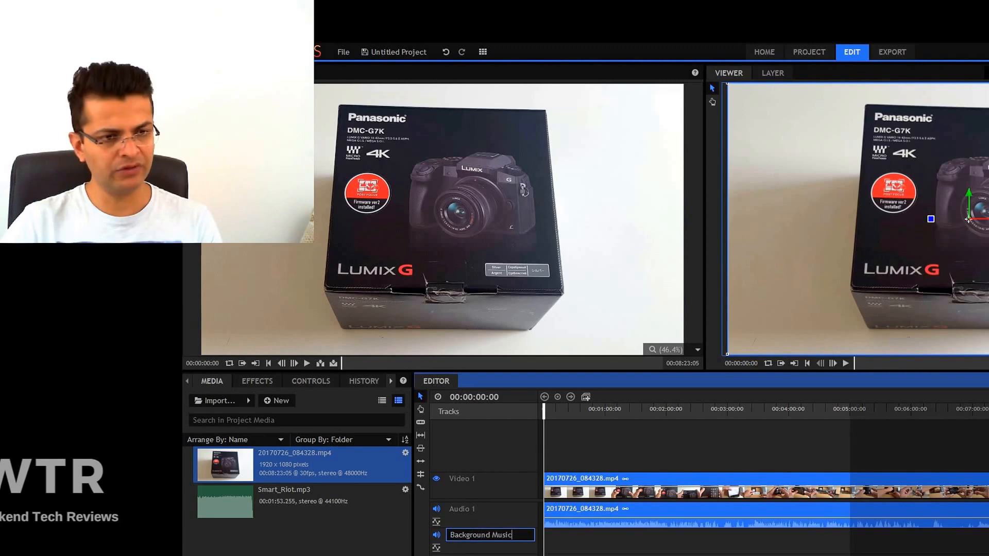
{"action": "key", "text": "Return"}
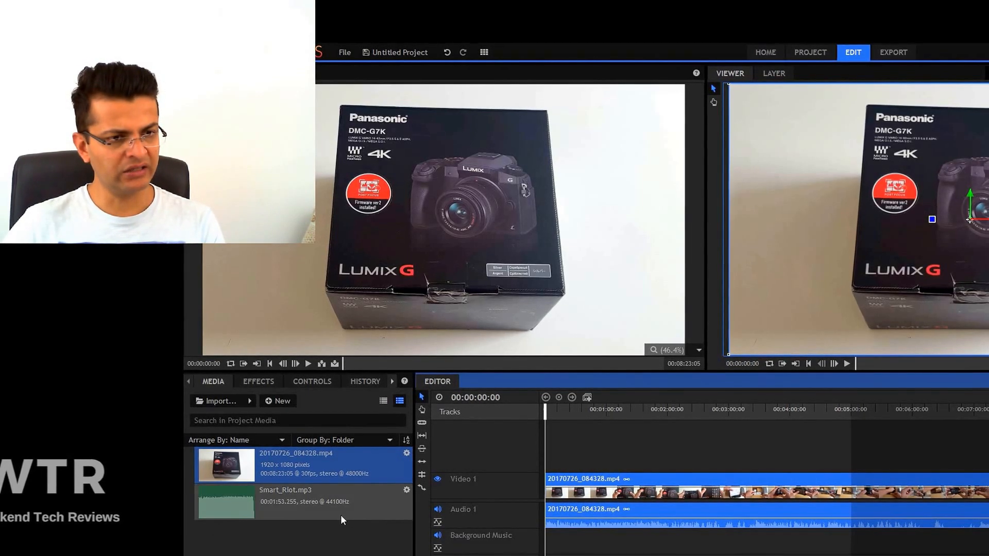
{"action": "left_click_drag", "start_coordinate": [313, 509], "coordinate": [550, 543]}
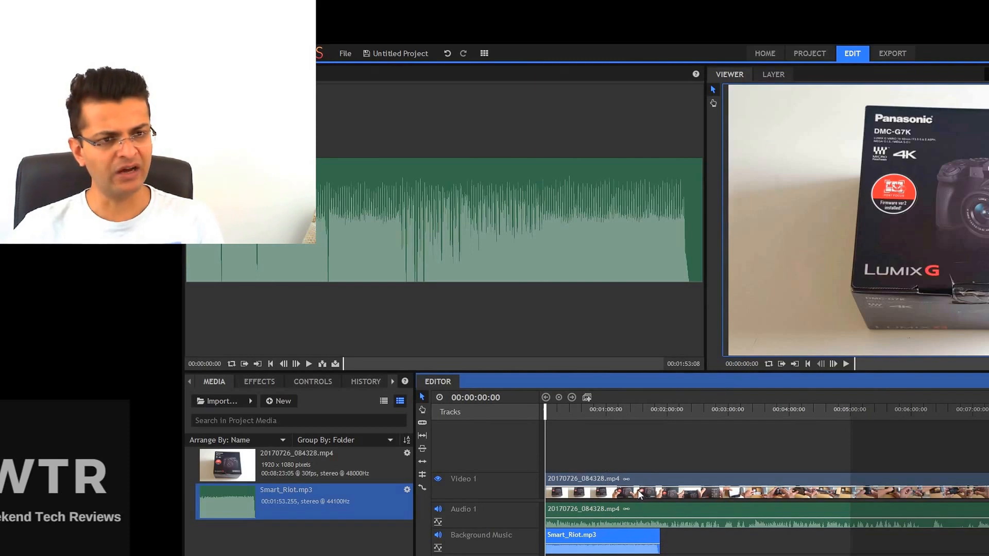
Play back the first few seconds of the timeline to hear the background music together with the video's sound.
{"action": "left_click", "coordinate": [847, 362]}
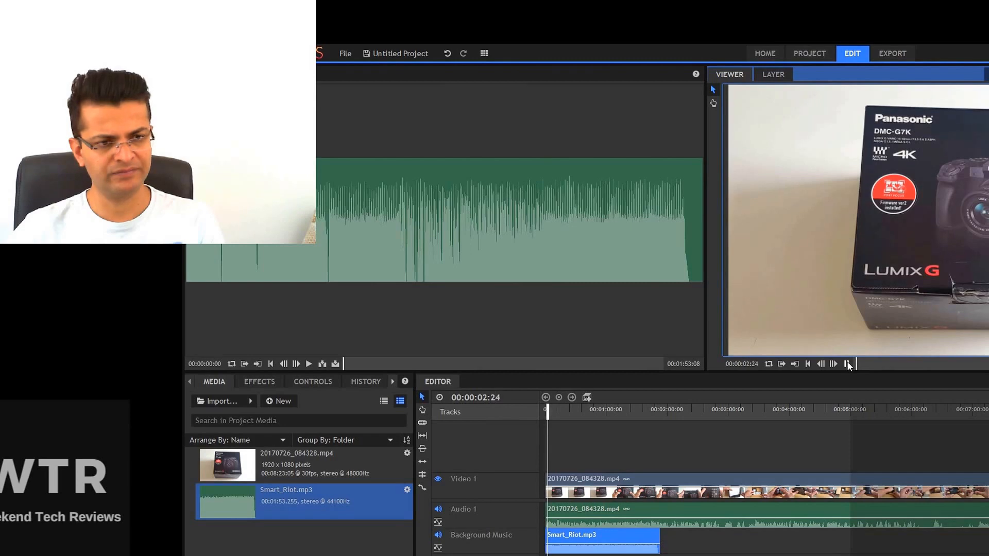
{"action": "left_click", "coordinate": [848, 363]}
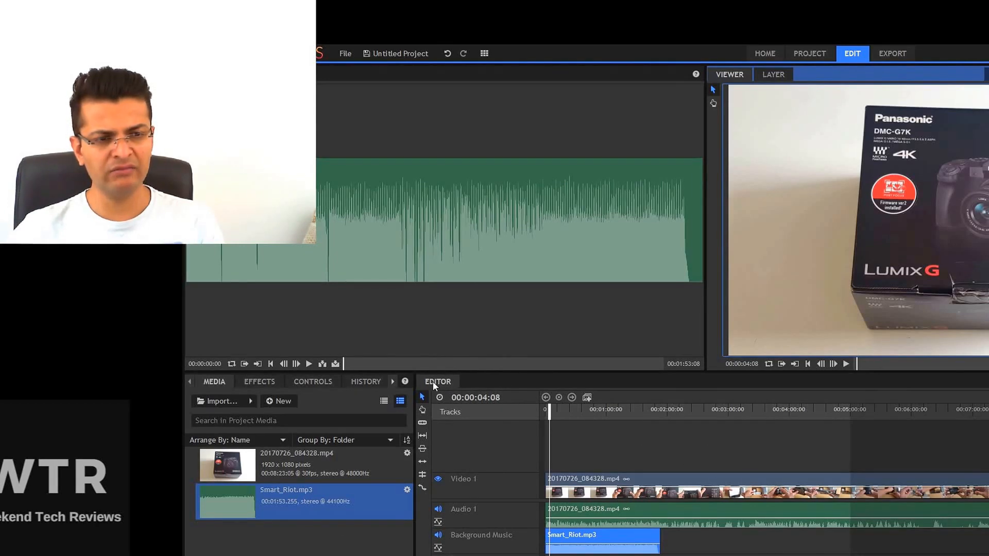
{"action": "left_click", "coordinate": [847, 364]}
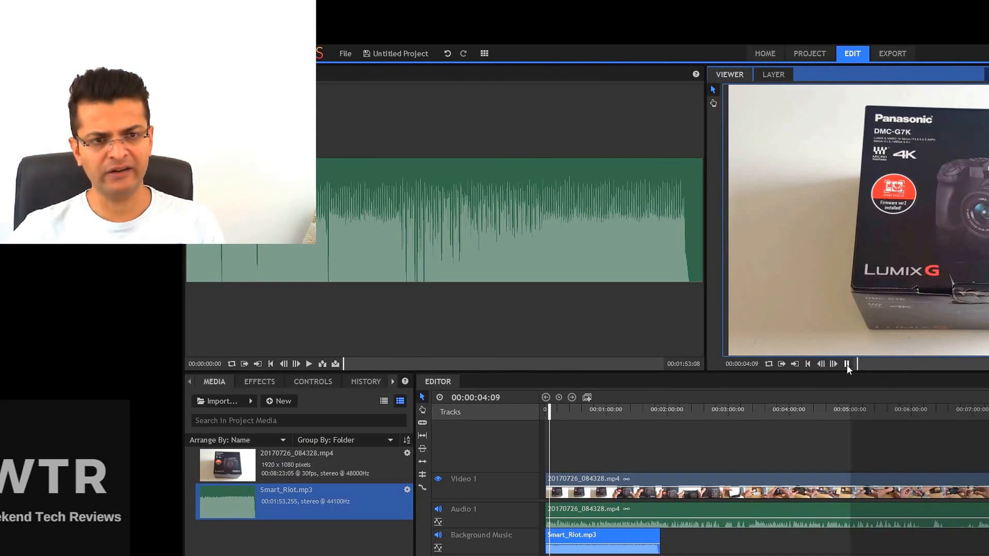
{"action": "left_click", "coordinate": [847, 364]}
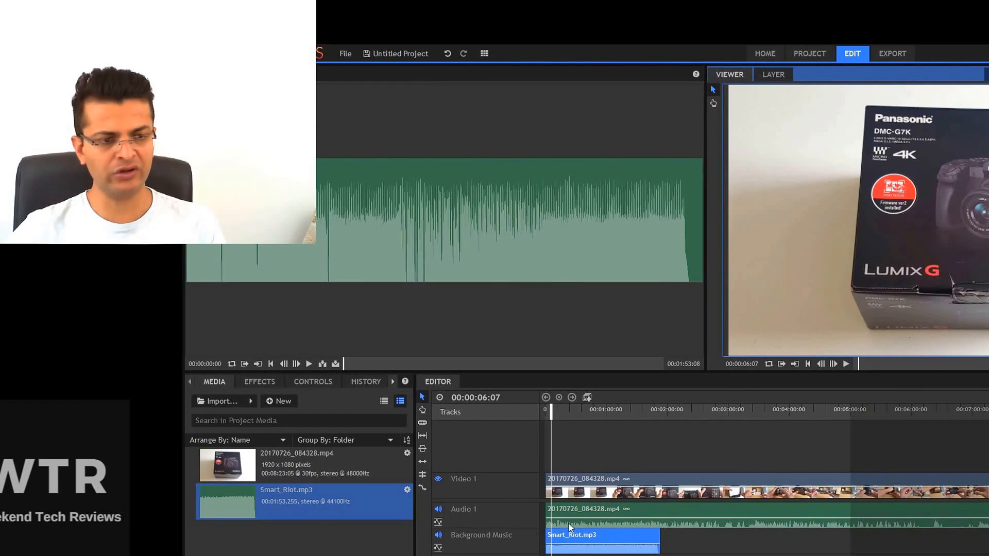
Lower the volume level of the Smart_Riot.mp3 clip on the Background Music track.
{"action": "left_click", "coordinate": [758, 381]}
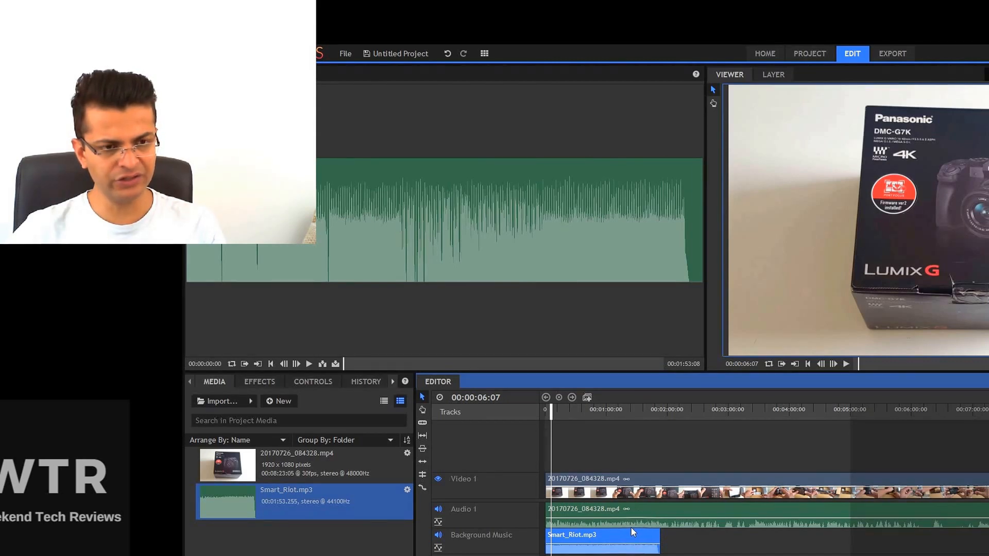
{"action": "left_click_drag", "start_coordinate": [636, 543], "coordinate": [636, 548]}
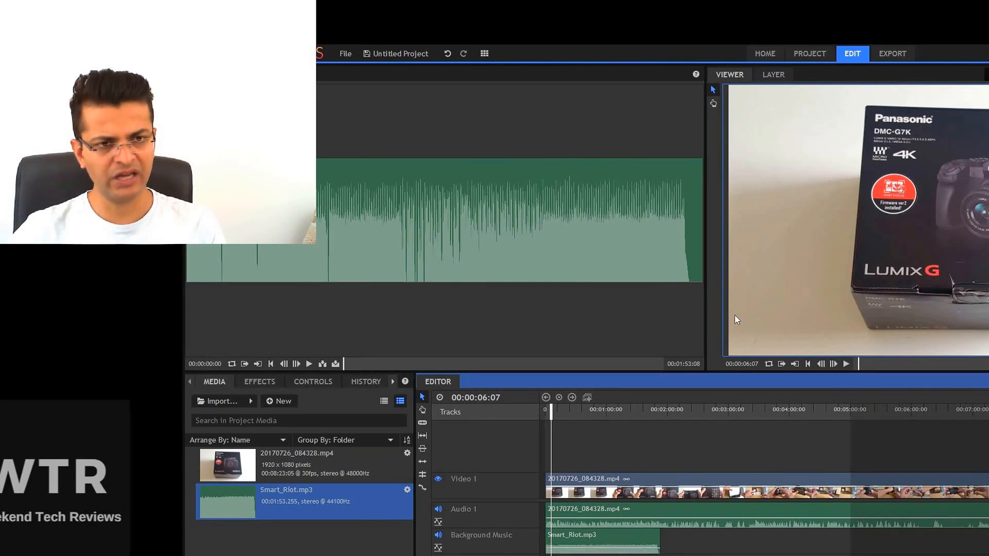
Play back a few seconds of the timeline and readjust the volume level of Smart_Riot.mp3 on the Background Music track.
{"action": "left_click", "coordinate": [847, 363]}
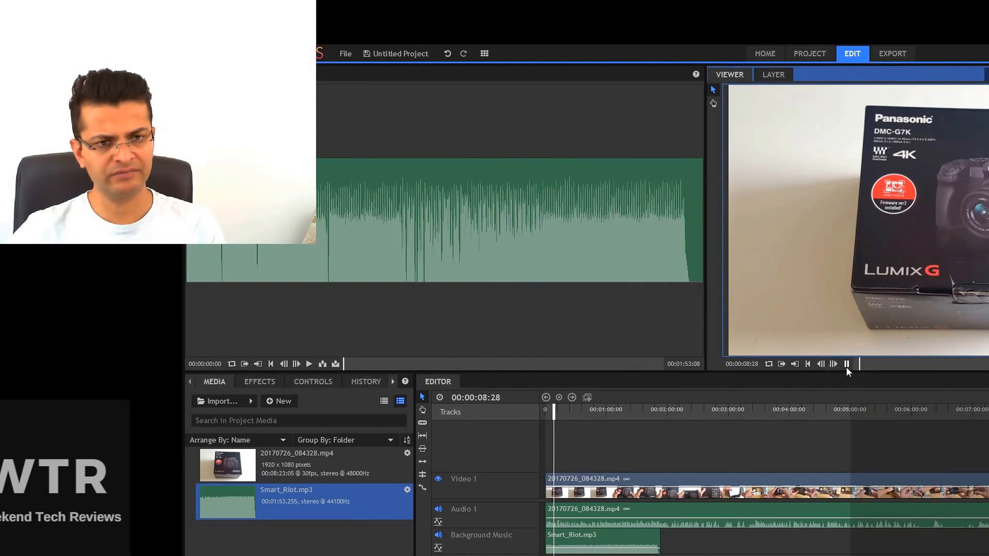
{"action": "left_click", "coordinate": [846, 364]}
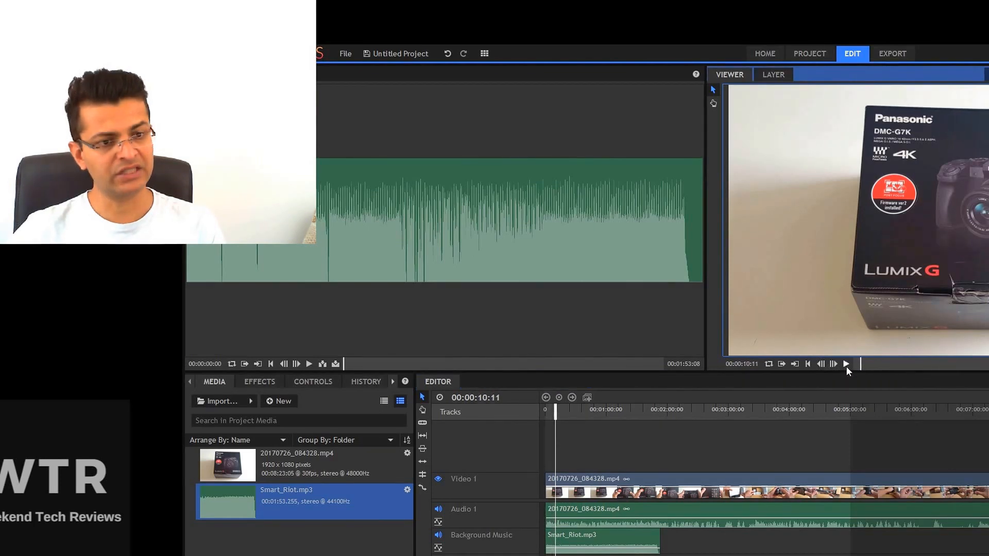
{"action": "left_click", "coordinate": [639, 548]}
{"action": "left_click_drag", "start_coordinate": [639, 549], "coordinate": [641, 548]}
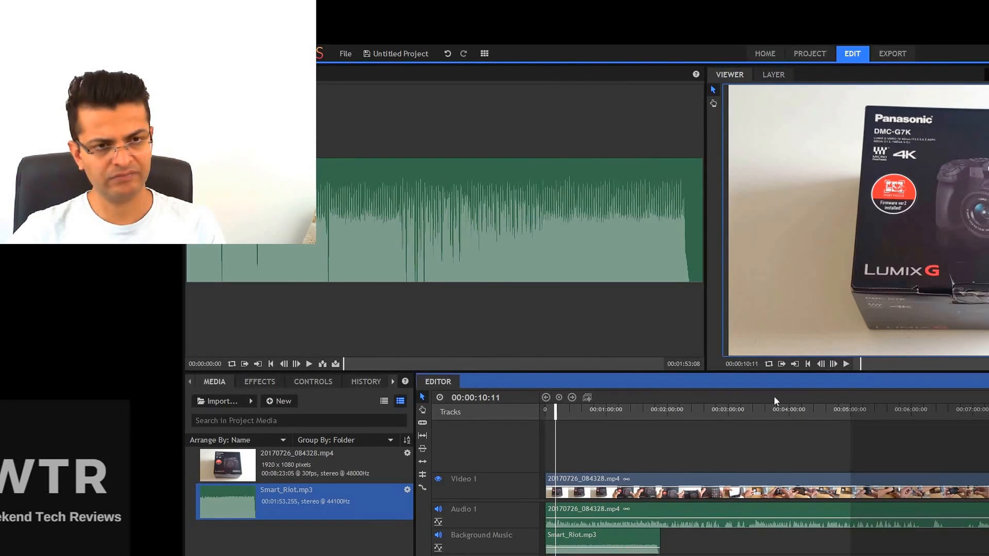
Fine-tune the volume levels of Smart_Riot.mp3 and the Audio 1 clip, playing back the timeline to compare them.
{"action": "left_click", "coordinate": [845, 365]}
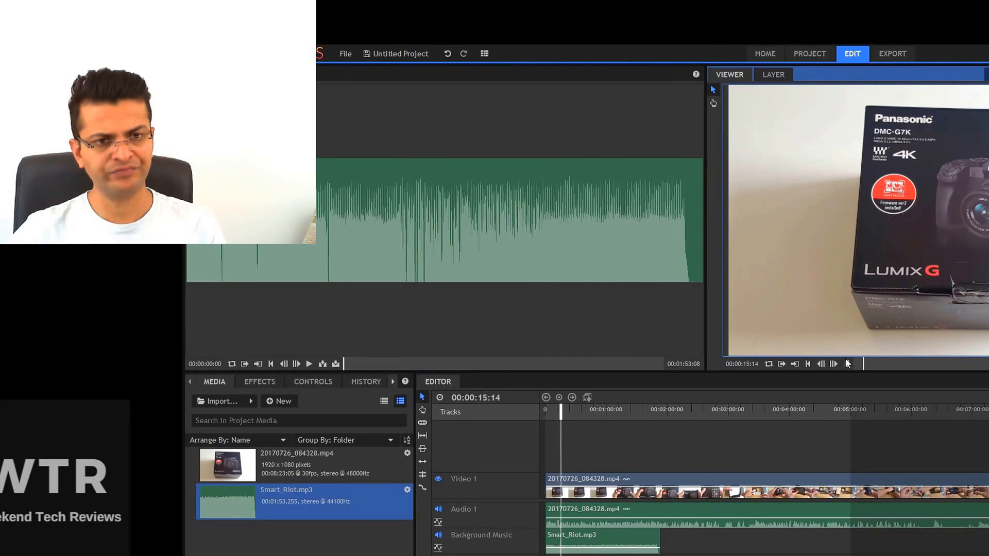
{"action": "left_click", "coordinate": [847, 364]}
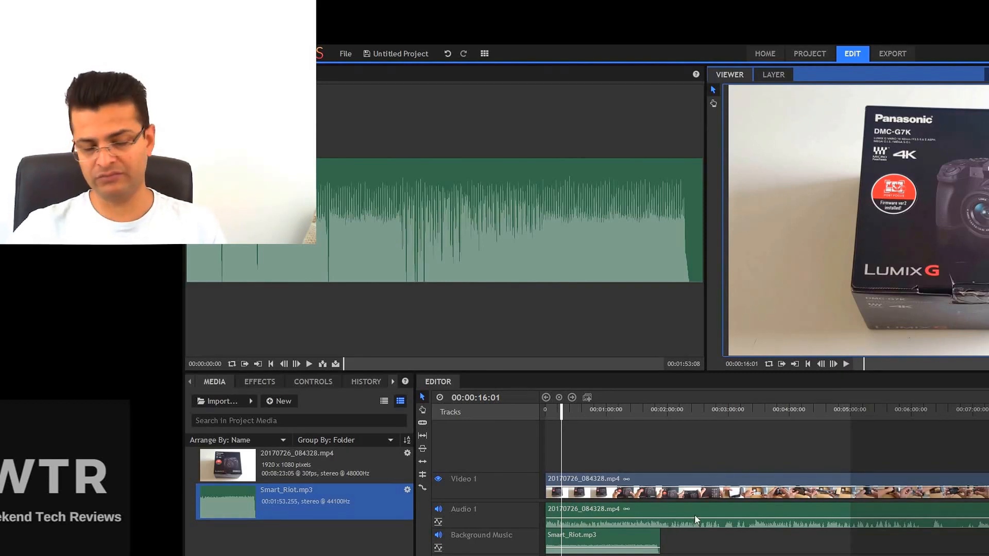
{"action": "left_click", "coordinate": [641, 545]}
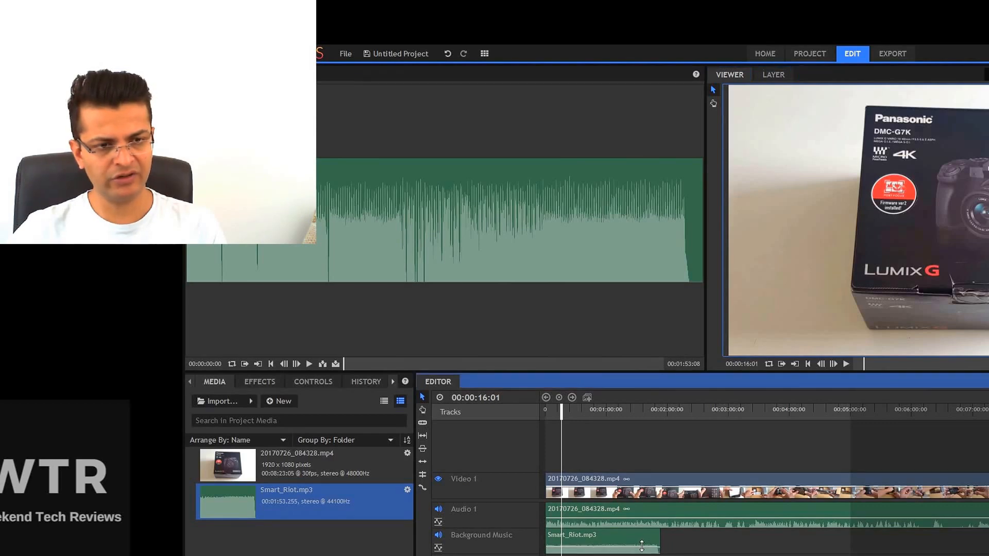
{"action": "left_click", "coordinate": [846, 364]}
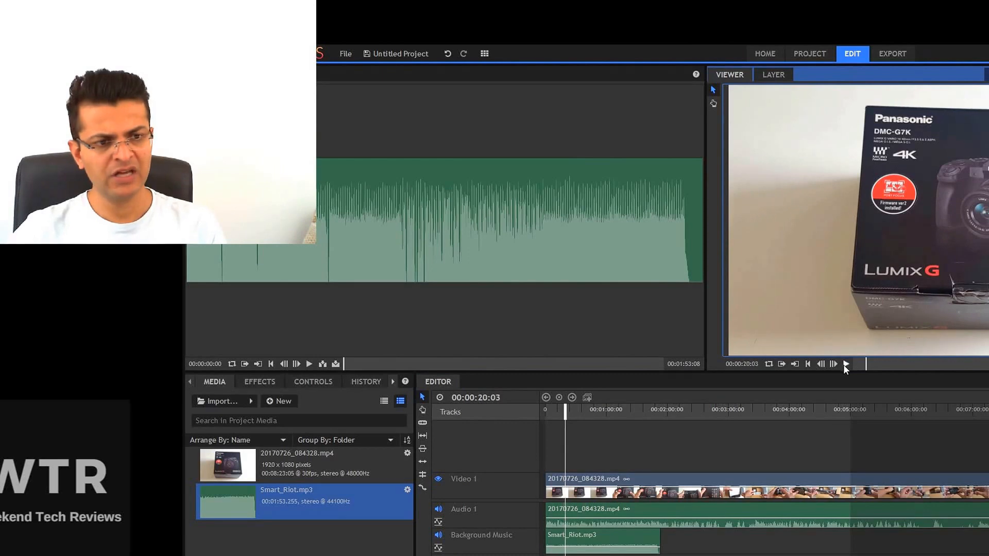
{"action": "left_click", "coordinate": [846, 364]}
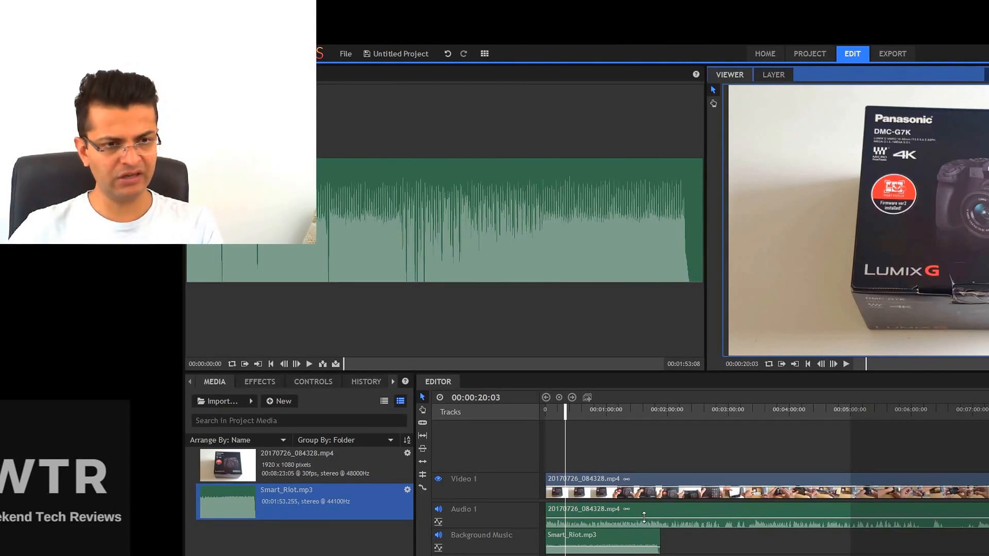
{"action": "left_click_drag", "start_coordinate": [644, 517], "coordinate": [644, 511]}
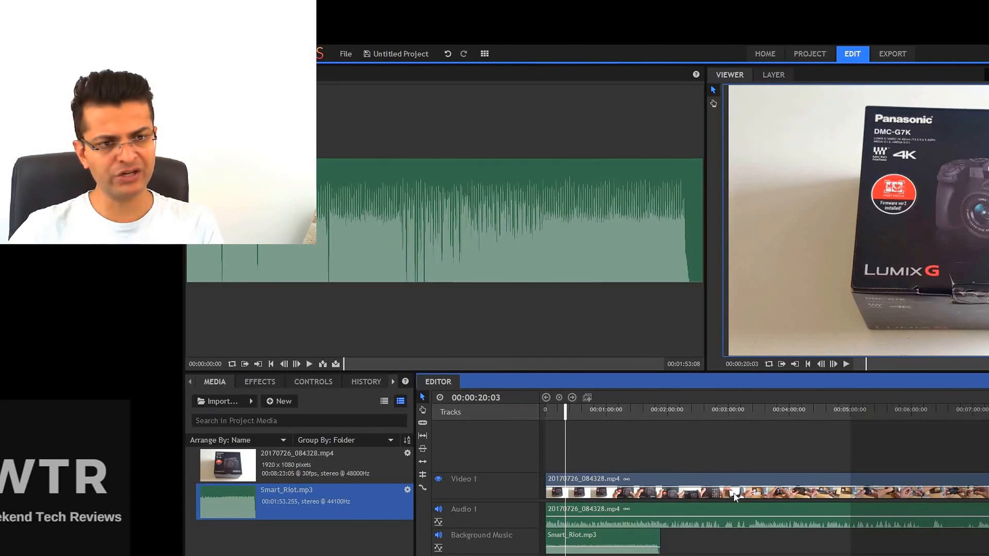
Unlink the video and audio of 20170726_084328.mp4 on the timeline and select each part separately to check.
{"action": "left_click", "coordinate": [314, 459]}
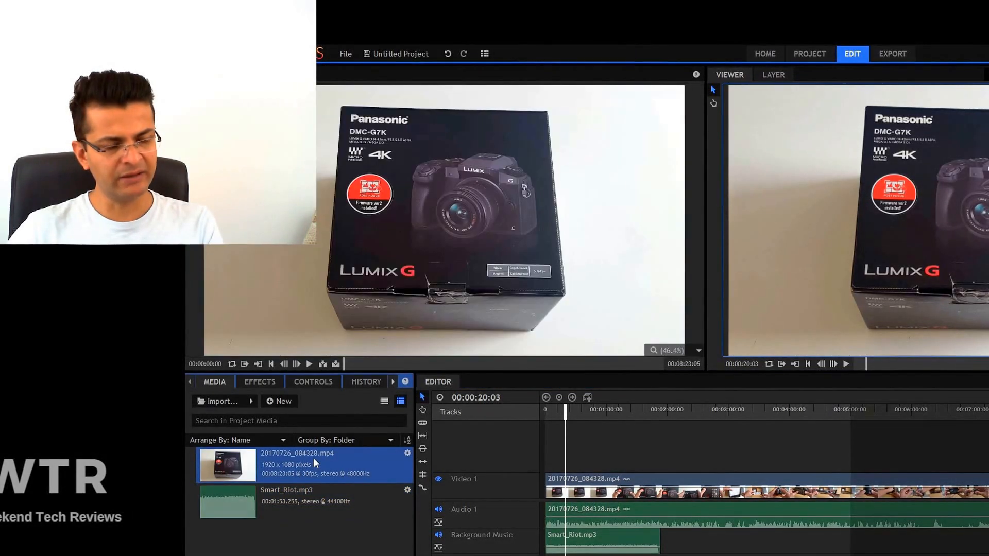
{"action": "left_click", "coordinate": [633, 484]}
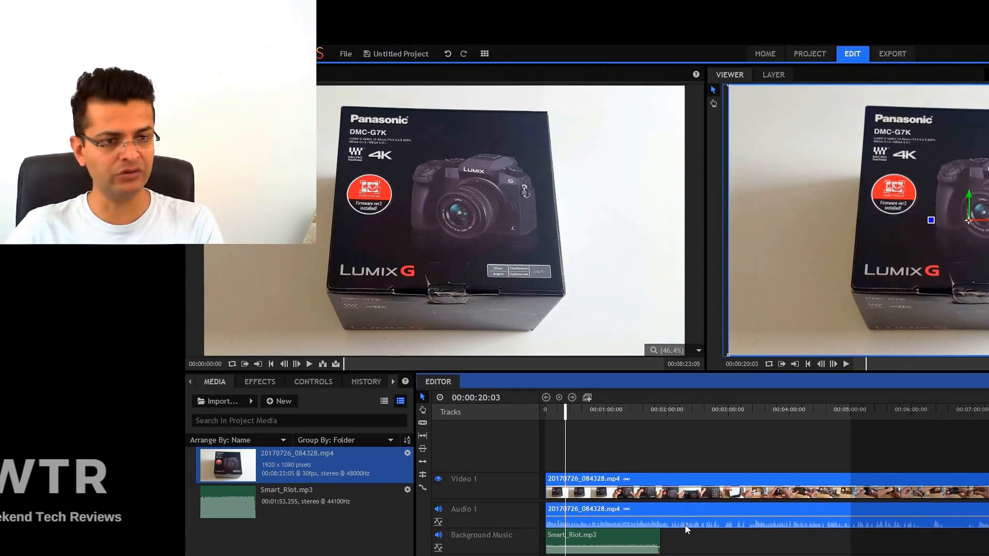
{"action": "right_click", "coordinate": [634, 481]}
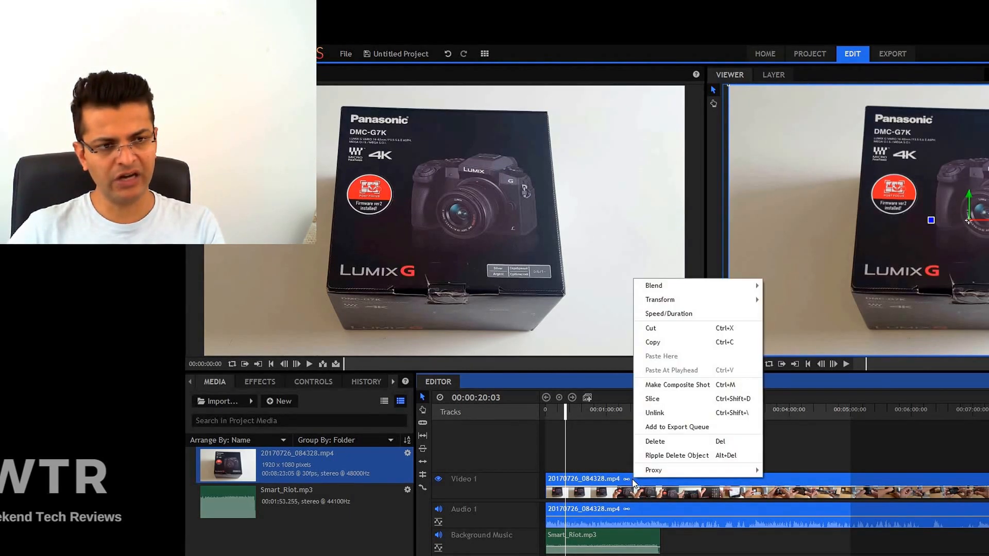
{"action": "left_click", "coordinate": [653, 414]}
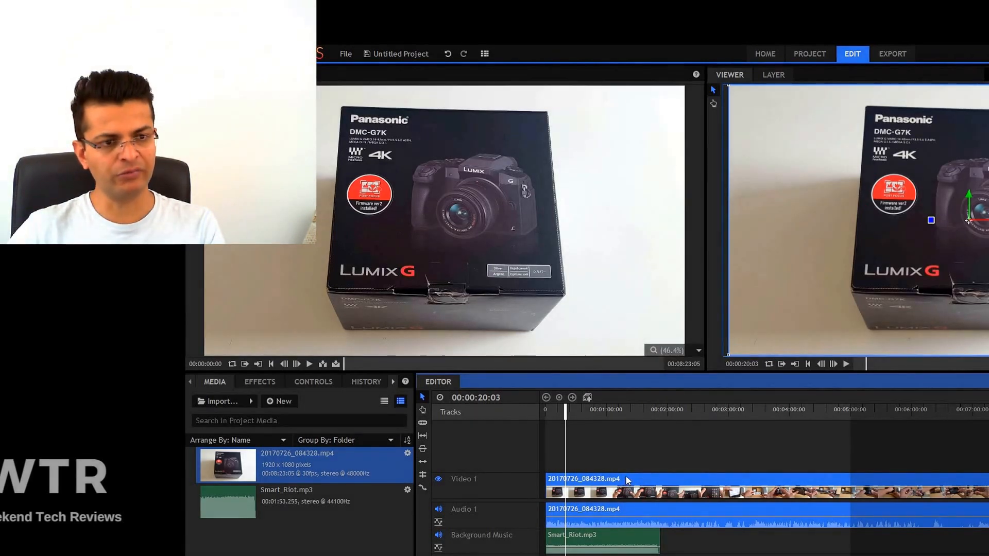
{"action": "left_click", "coordinate": [628, 480]}
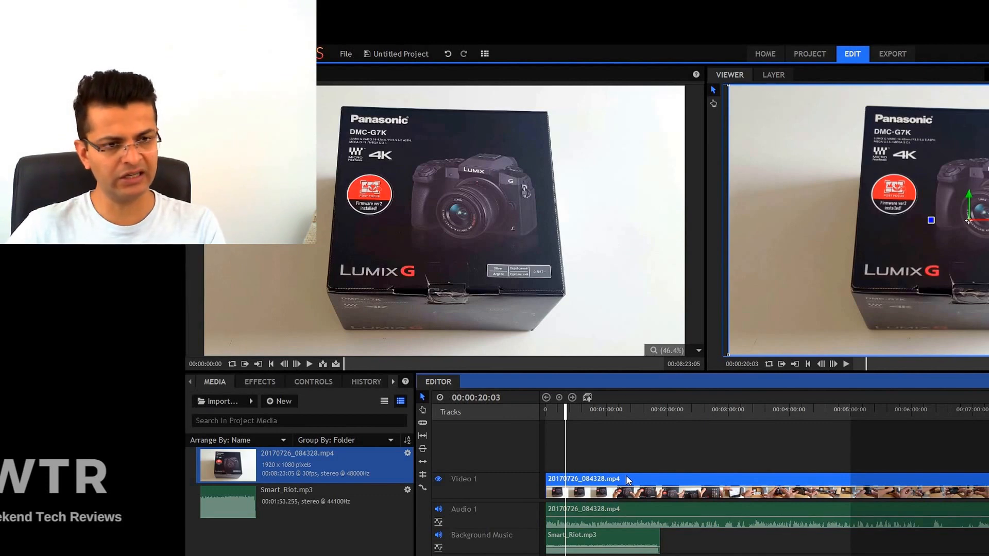
{"action": "left_click", "coordinate": [636, 513]}
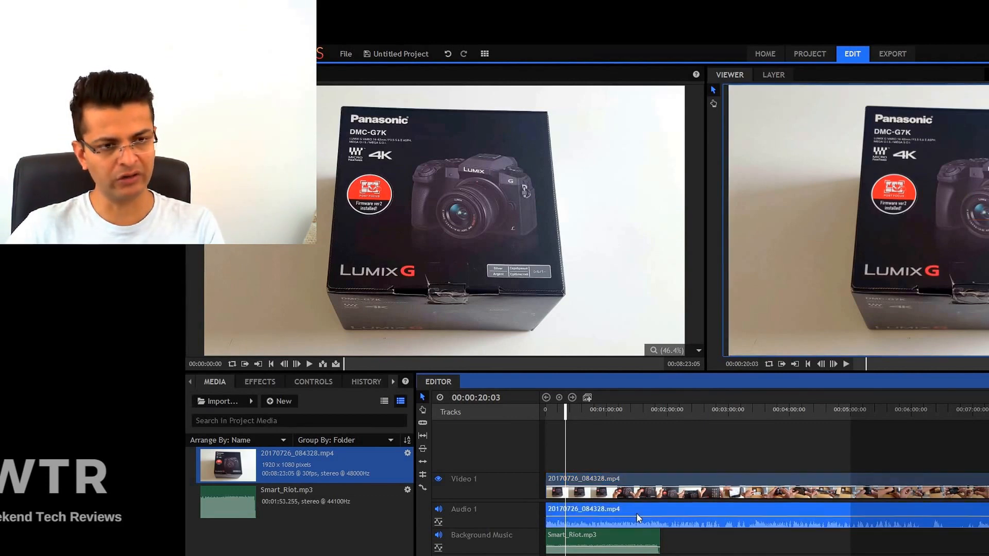
{"action": "left_click", "coordinate": [639, 487]}
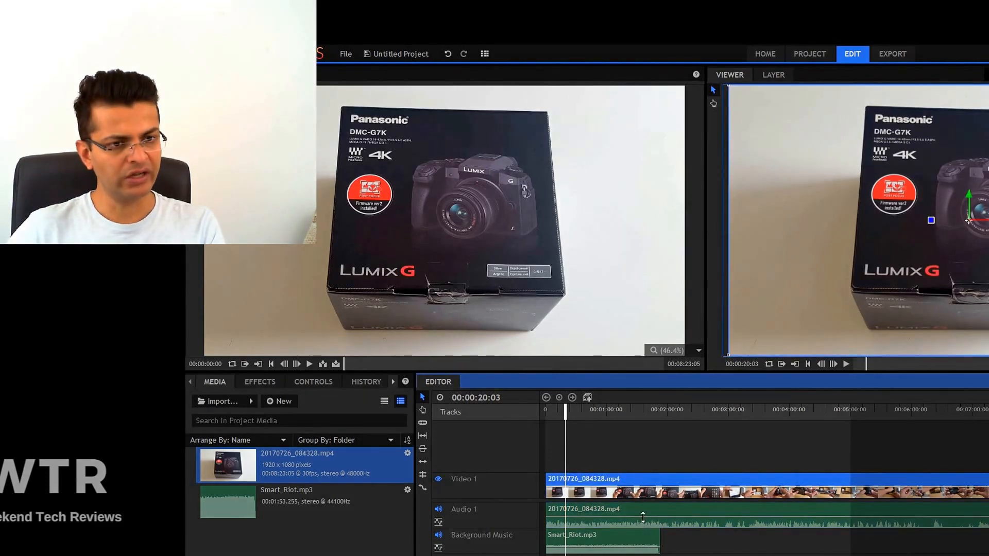
Delete the 20170726_084328.mp4 audio clip from the Audio 1 track.
{"action": "left_click", "coordinate": [643, 512]}
{"action": "right_click", "coordinate": [642, 509]}
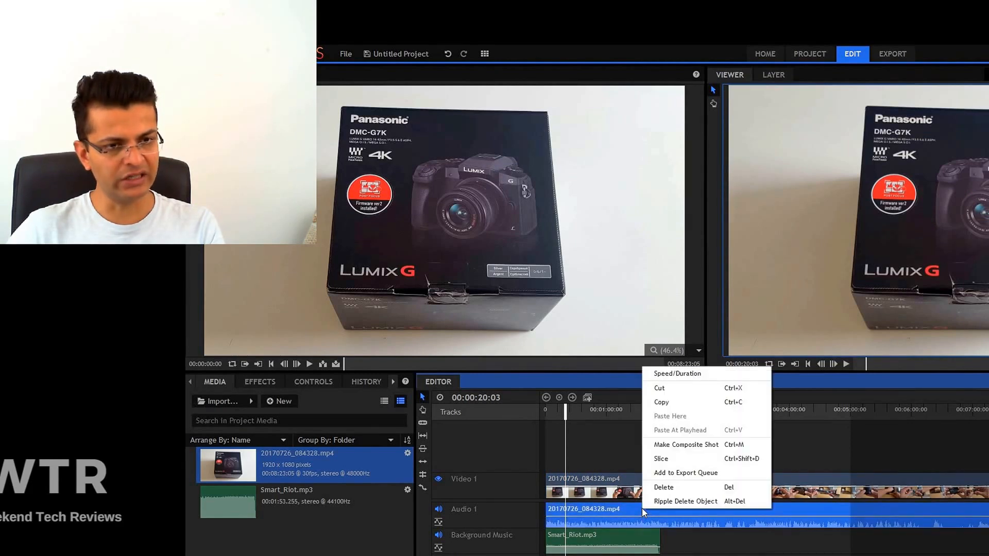
{"action": "left_click", "coordinate": [657, 492]}
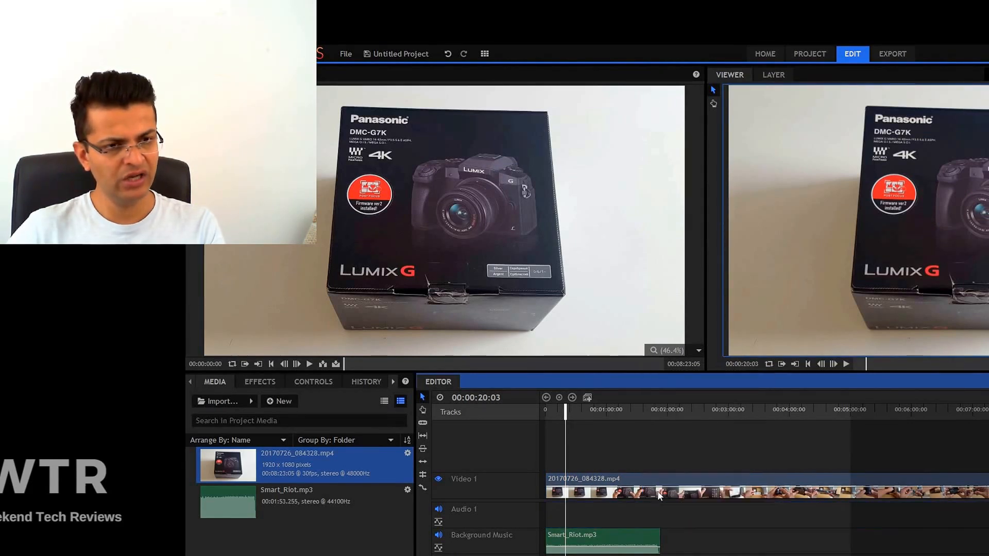
Play the timeline up to 00:00:35:10 and slice the 20170726_084328.mp4 clip on Video 1 at that point.
{"action": "left_click", "coordinate": [846, 364]}
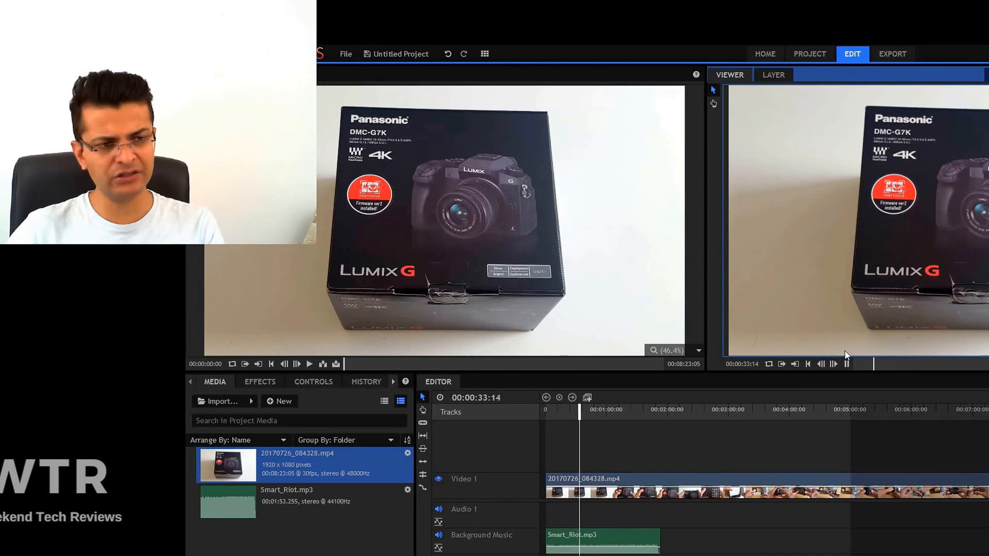
{"action": "left_click", "coordinate": [846, 362]}
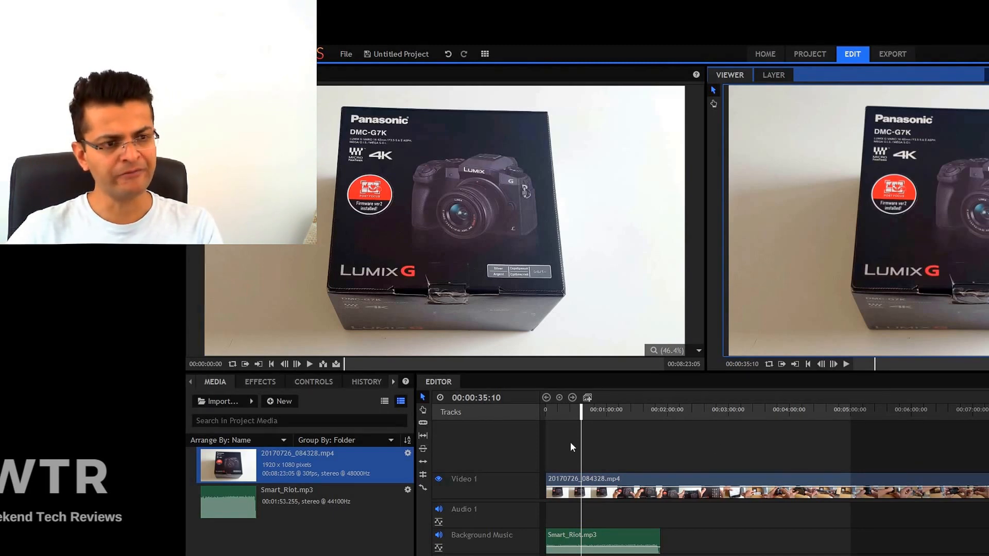
{"action": "left_click", "coordinate": [422, 423]}
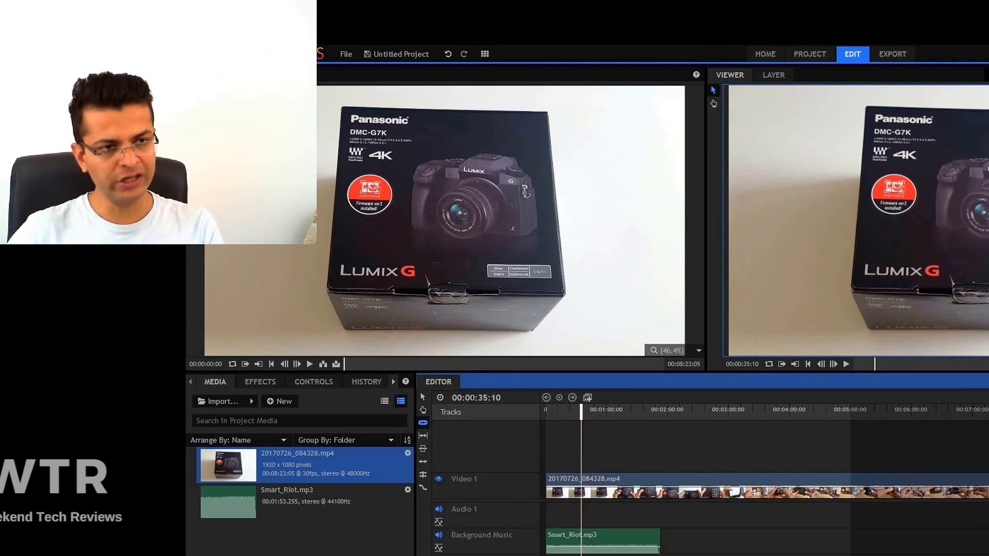
{"action": "left_click", "coordinate": [581, 478]}
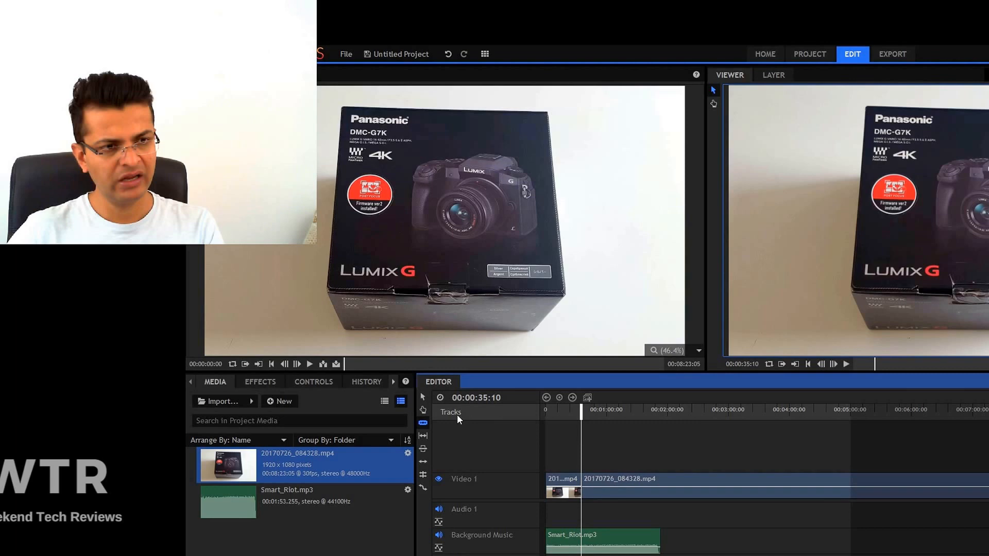
Continue playback to 00:00:41:09 and make a second slice in the Video 1 clip there.
{"action": "left_click", "coordinate": [846, 363]}
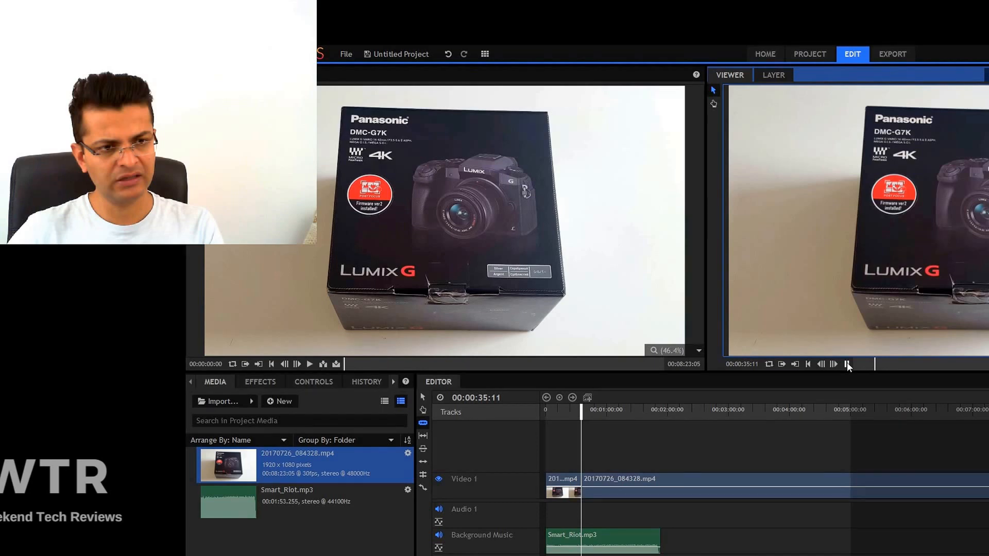
{"action": "left_click", "coordinate": [588, 481]}
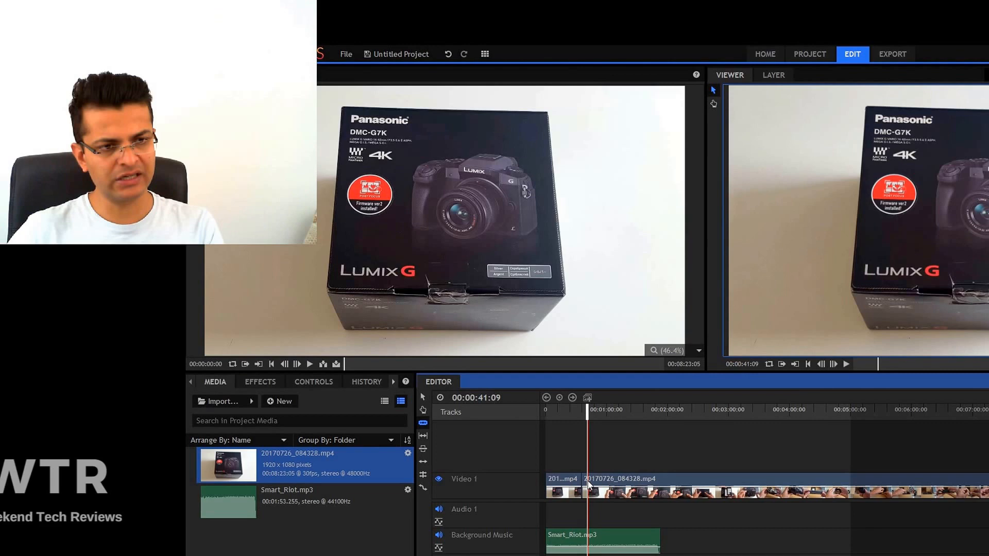
{"action": "left_click", "coordinate": [588, 484]}
Delete the short section between the two cuts on the Video 1 track, leaving a gap.
{"action": "key", "text": "v"}
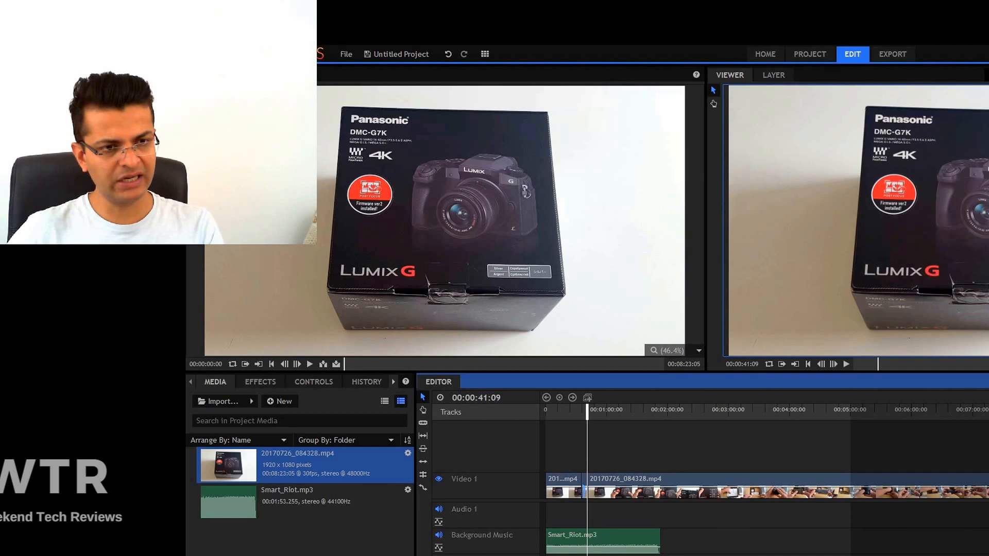
{"action": "left_click", "coordinate": [586, 485]}
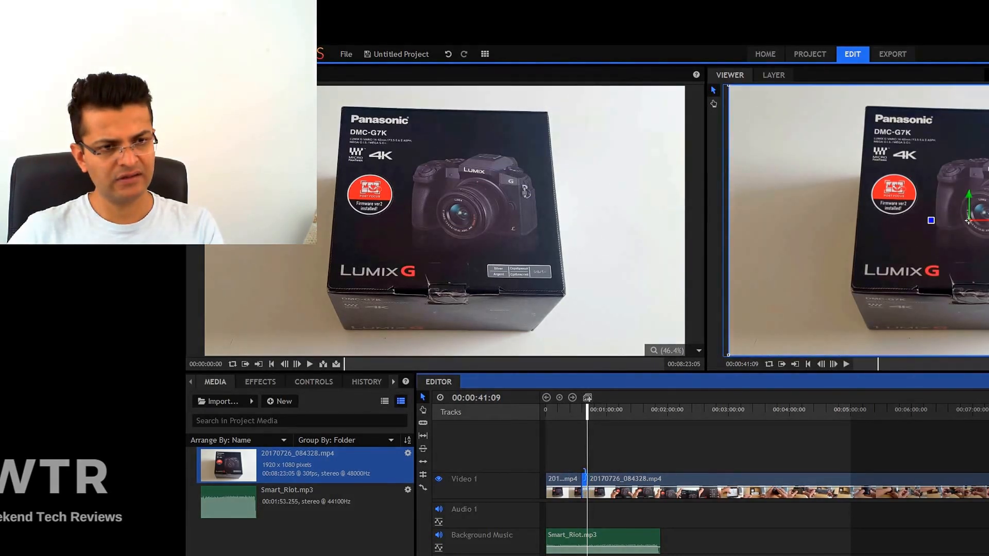
{"action": "left_click", "coordinate": [581, 479]}
{"action": "right_click", "coordinate": [584, 486]}
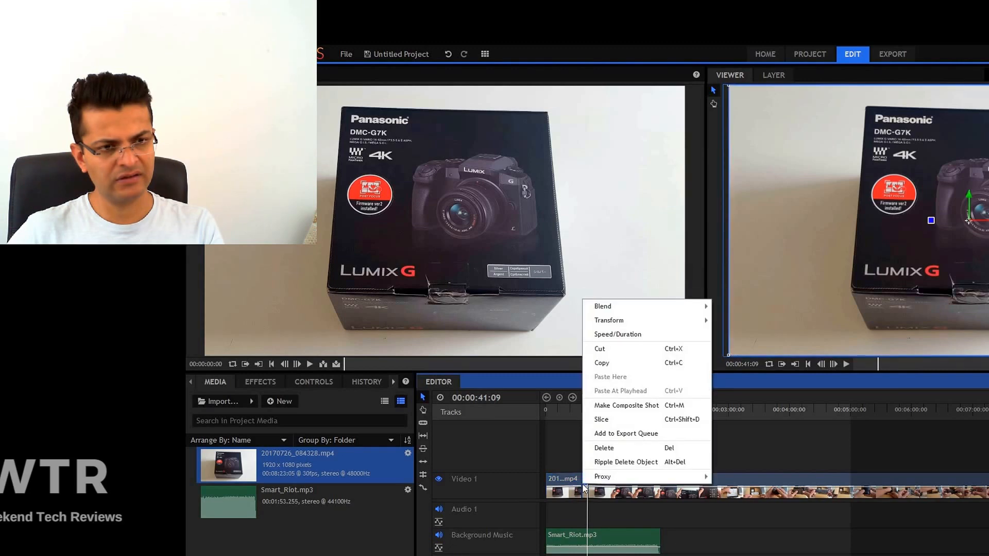
{"action": "left_click", "coordinate": [598, 447]}
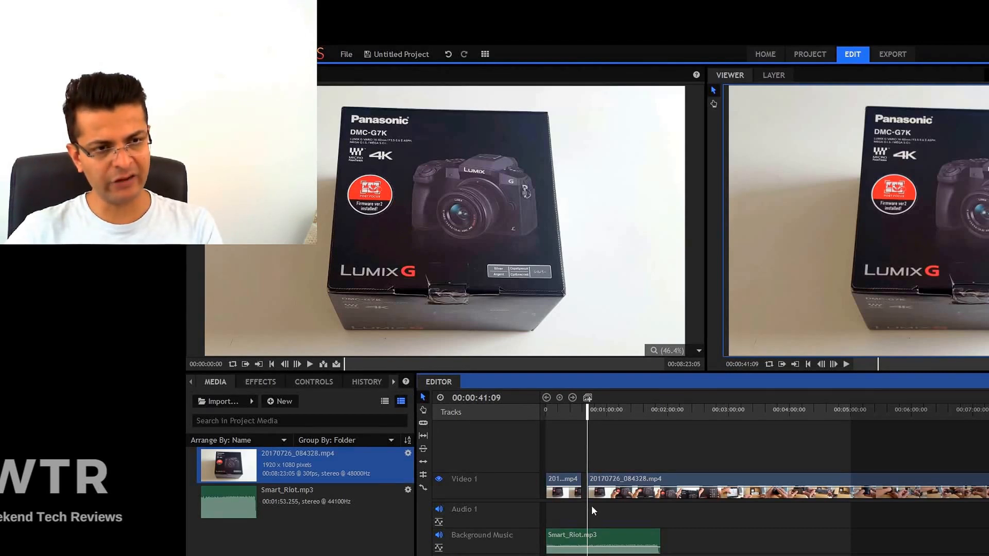
Move the remaining Video 1 clip against the first piece to close the gap, and play back the join from 00:00:30:21.
{"action": "left_click", "coordinate": [619, 477]}
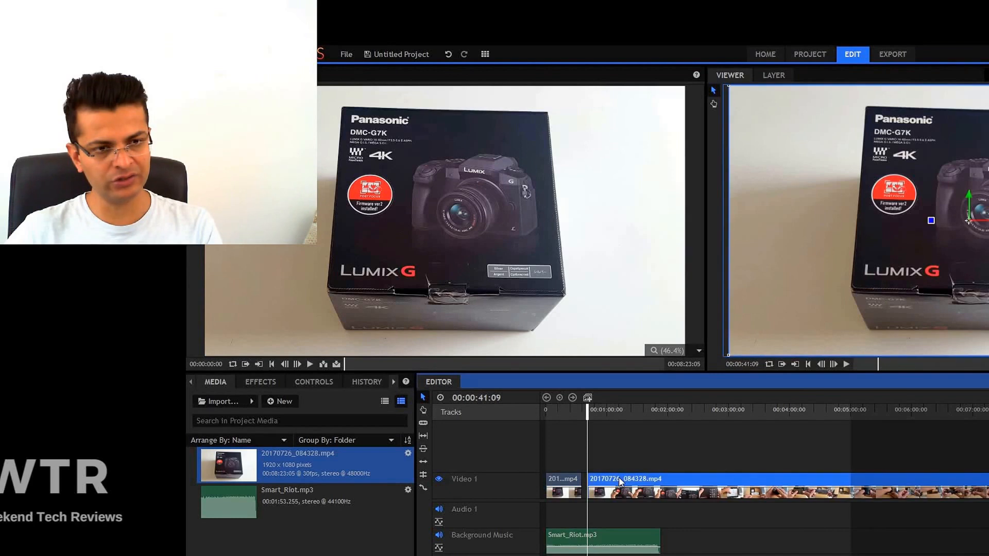
{"action": "left_click_drag", "start_coordinate": [618, 477], "coordinate": [613, 480]}
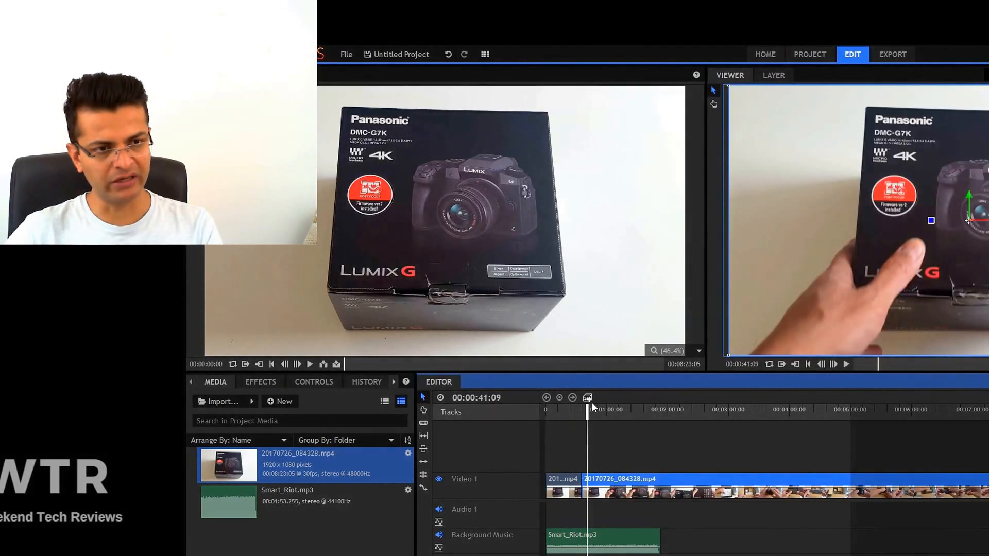
{"action": "left_click_drag", "start_coordinate": [587, 409], "coordinate": [576, 410]}
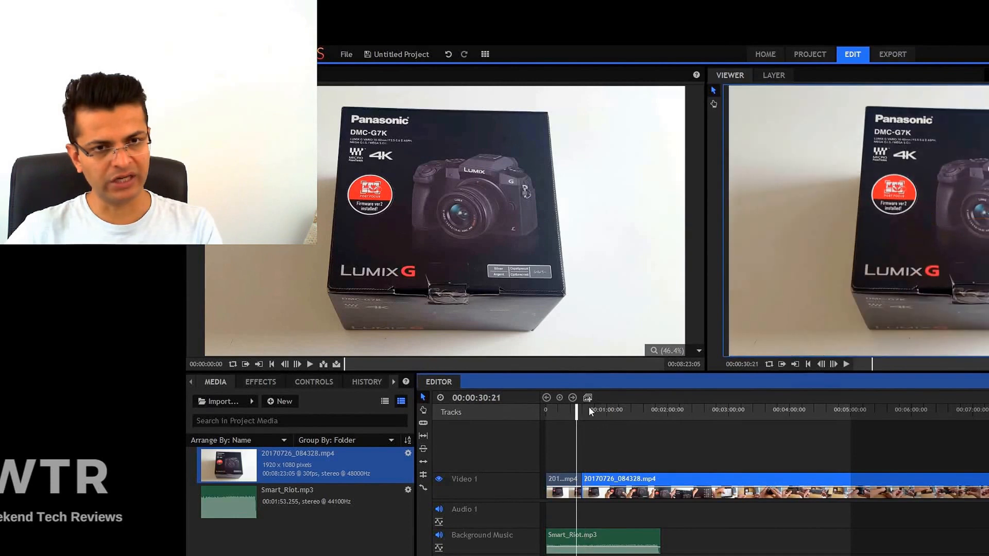
{"action": "left_click", "coordinate": [847, 364]}
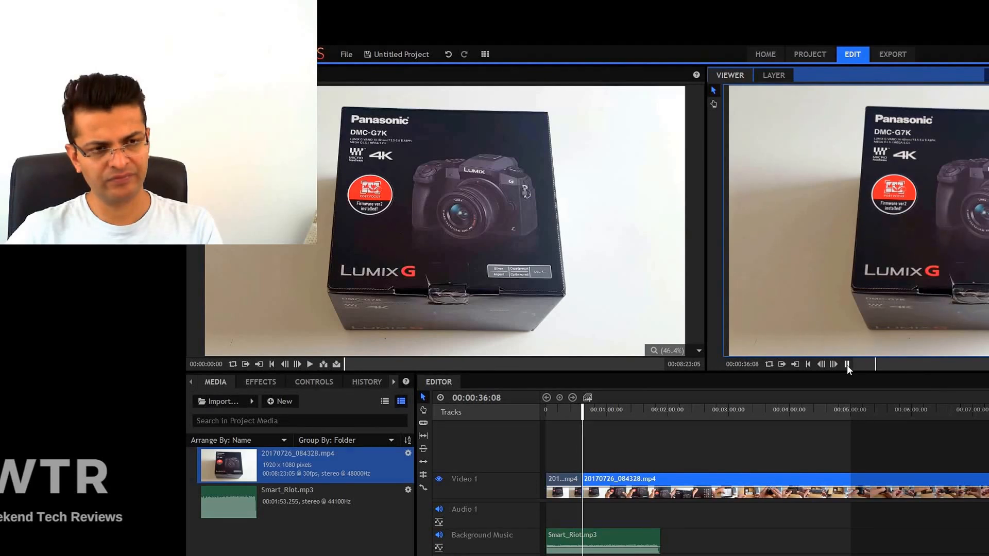
{"action": "left_click", "coordinate": [845, 362]}
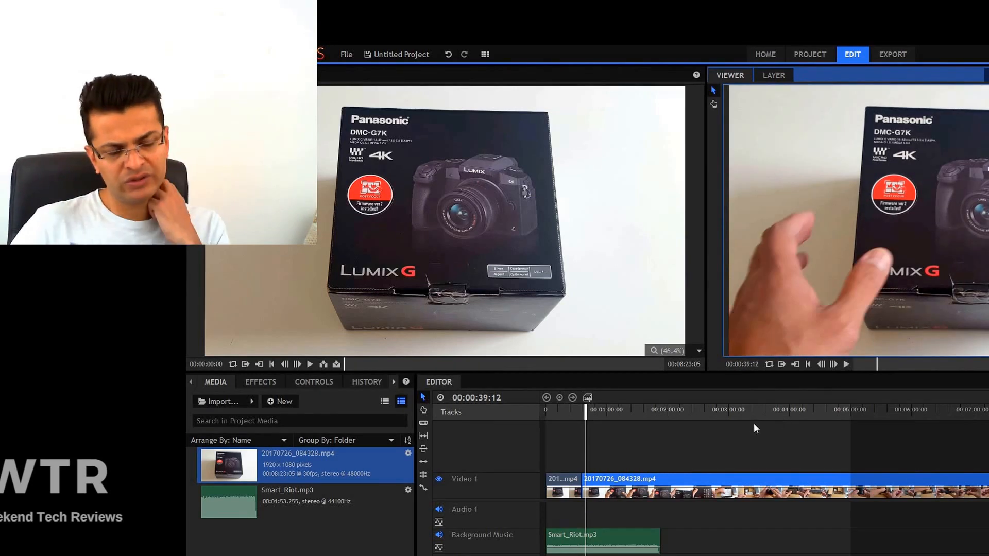
Import Raindrops.mp3 from the Music folder and place it directly after Smart_Riot.mp3 on the Background Music track.
{"action": "left_click", "coordinate": [612, 544]}
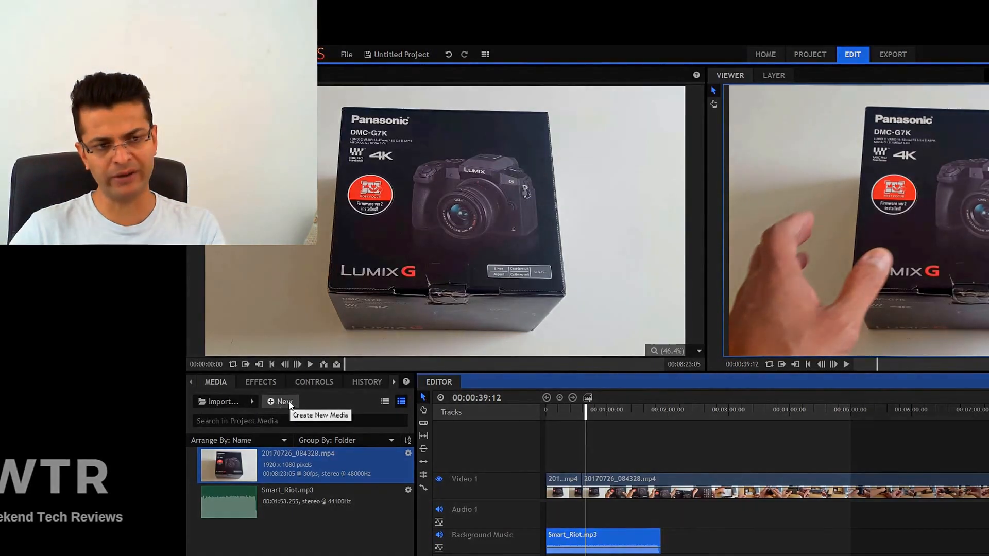
{"action": "left_click", "coordinate": [282, 401]}
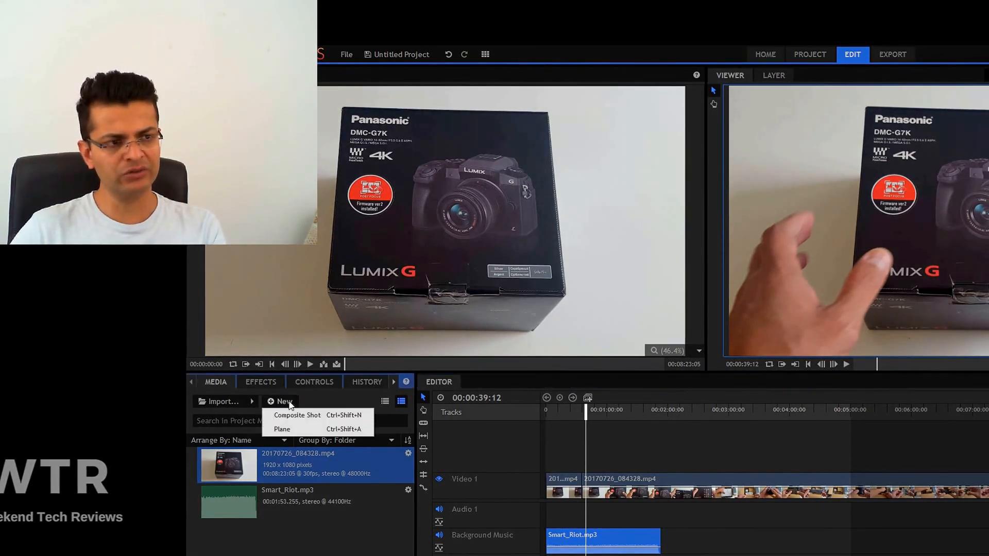
{"action": "left_click", "coordinate": [214, 400]}
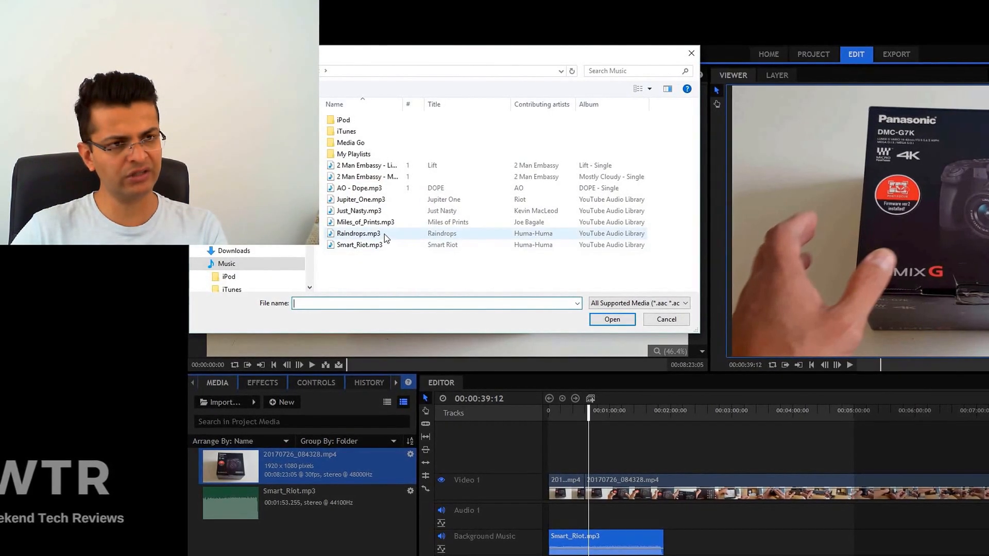
{"action": "key", "text": "Escape"}
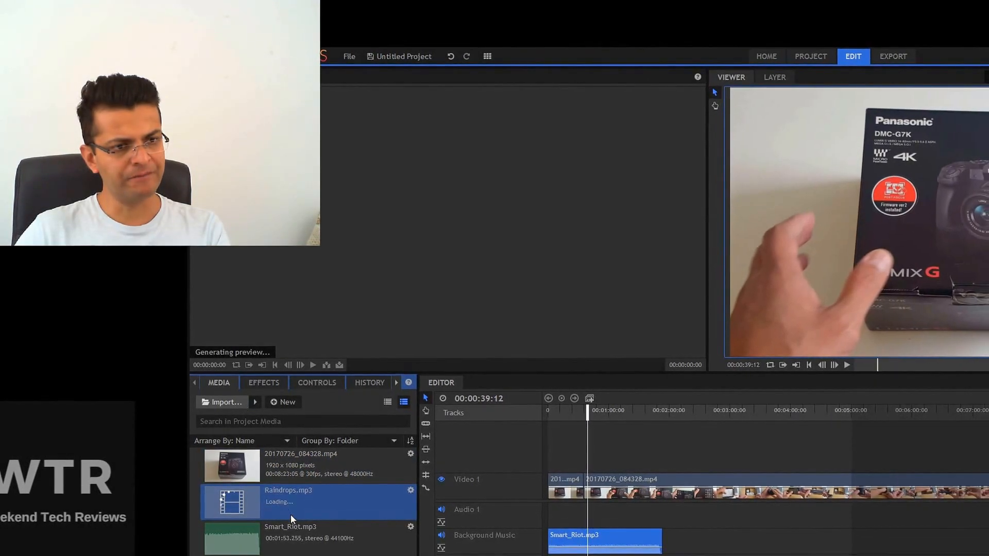
{"action": "left_click_drag", "start_coordinate": [291, 514], "coordinate": [666, 545]}
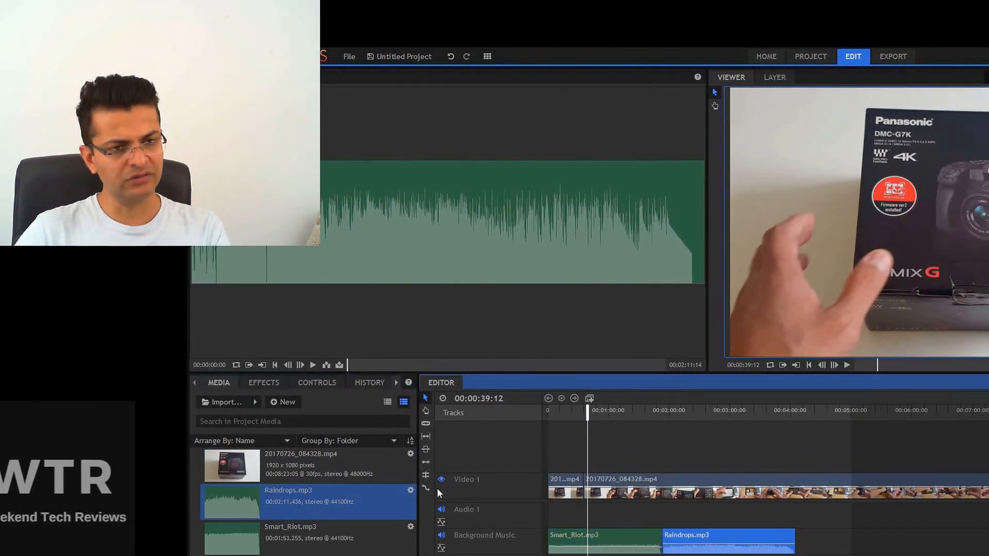
Import Miles_of_Prints.mp3 and place it directly after Raindrops.mp3 on the Background Music track.
{"action": "left_click", "coordinate": [226, 403]}
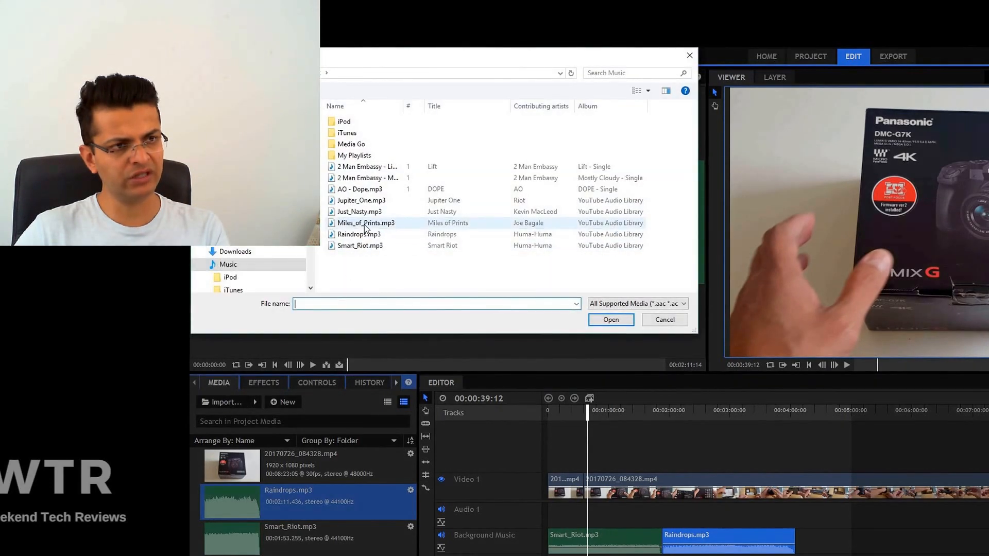
{"action": "double_click", "coordinate": [366, 224]}
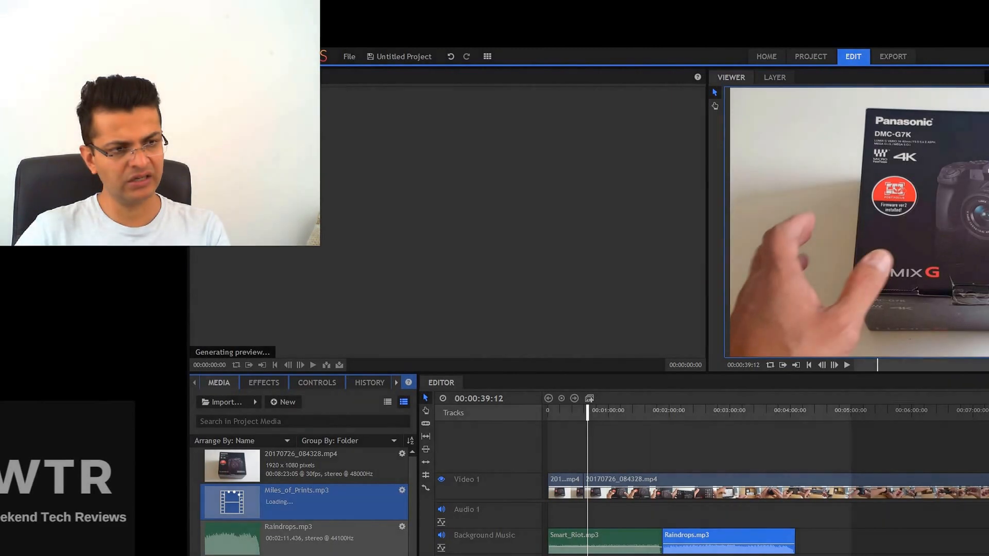
{"action": "left_click_drag", "start_coordinate": [320, 504], "coordinate": [801, 549]}
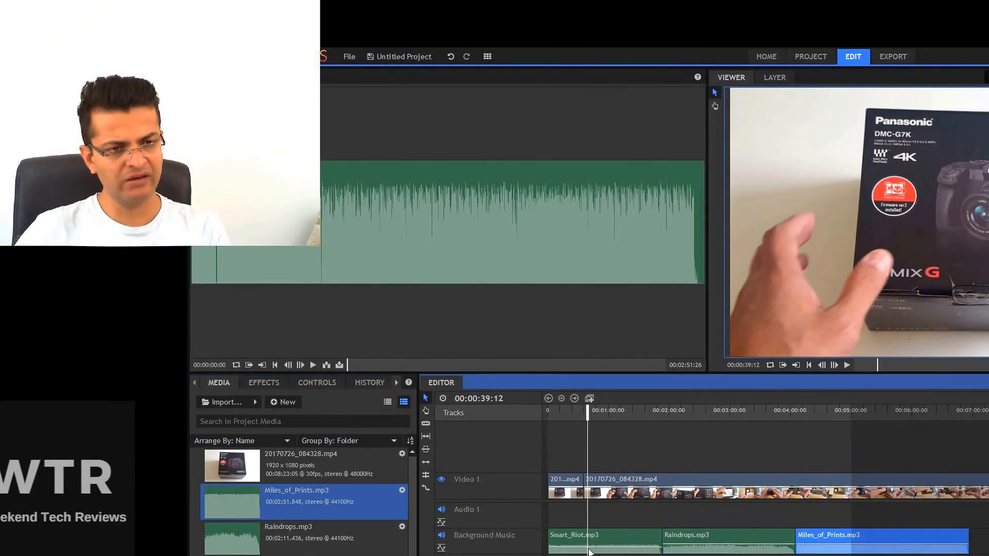
Copy the Smart_Riot.mp3 clip and paste the duplicate directly after Miles_of_Prints.mp3 on the Background Music track.
{"action": "right_click", "coordinate": [580, 539]}
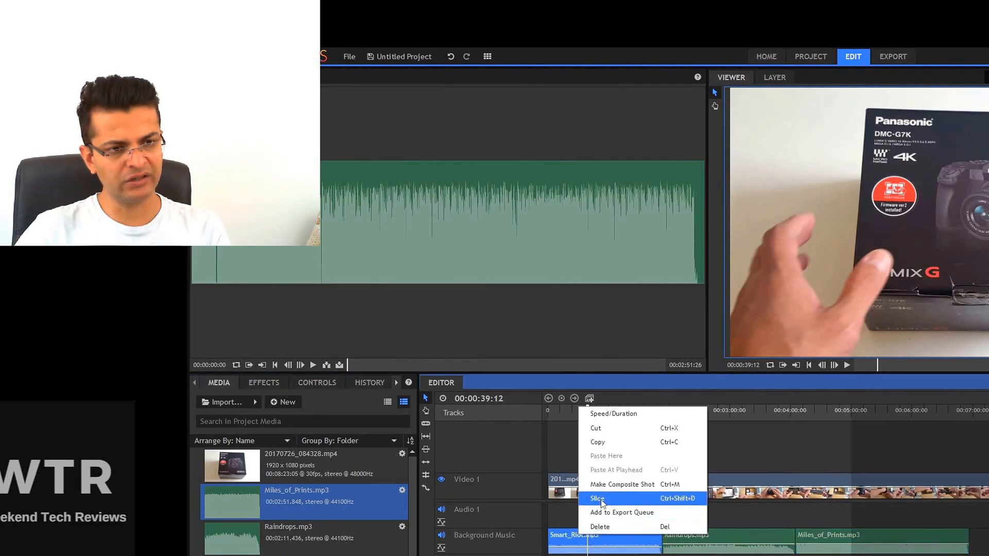
{"action": "left_click", "coordinate": [598, 442]}
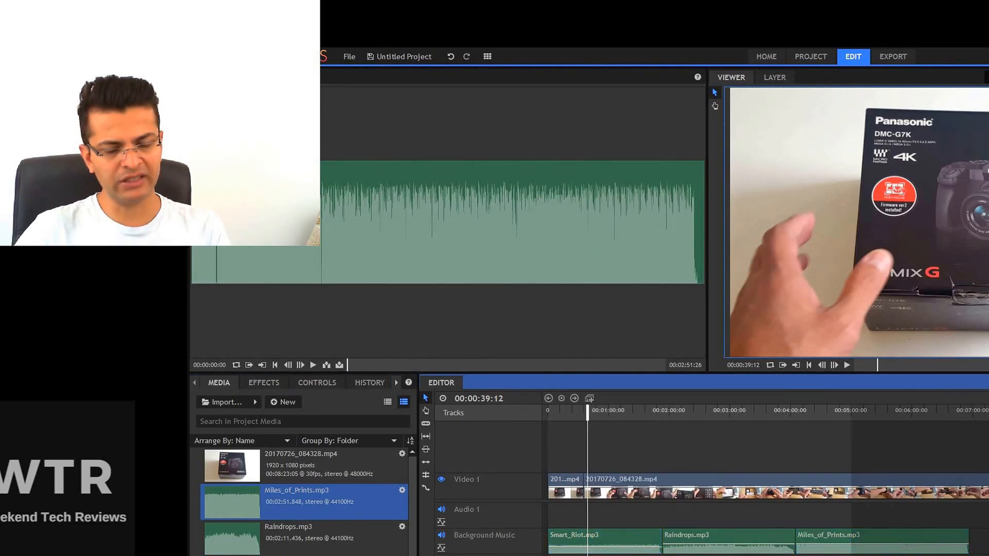
{"action": "key", "text": "ctrl+v"}
{"action": "left_click_drag", "start_coordinate": [987, 537], "coordinate": [945, 537]}
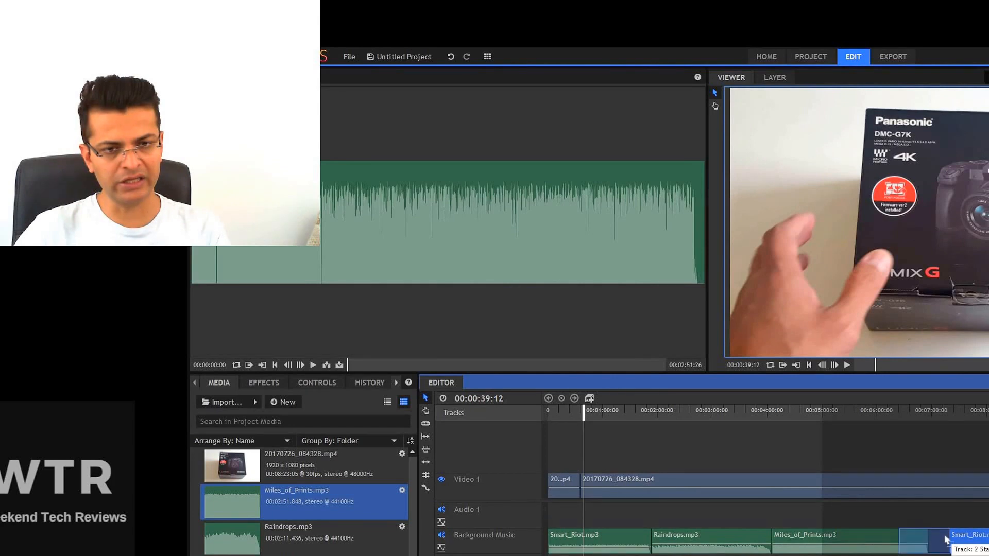
{"action": "left_click_drag", "start_coordinate": [945, 538], "coordinate": [945, 537]}
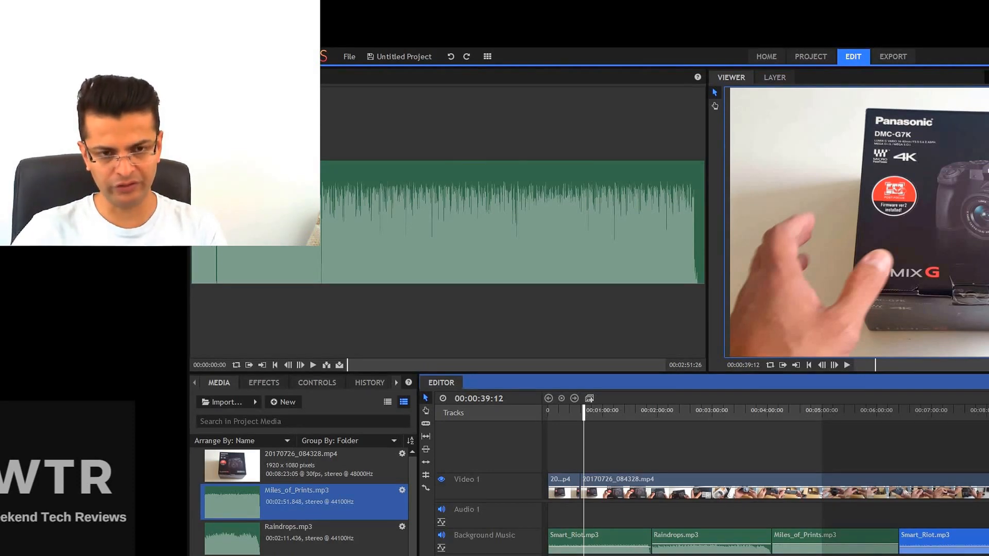
{"action": "key", "text": "Delete"}
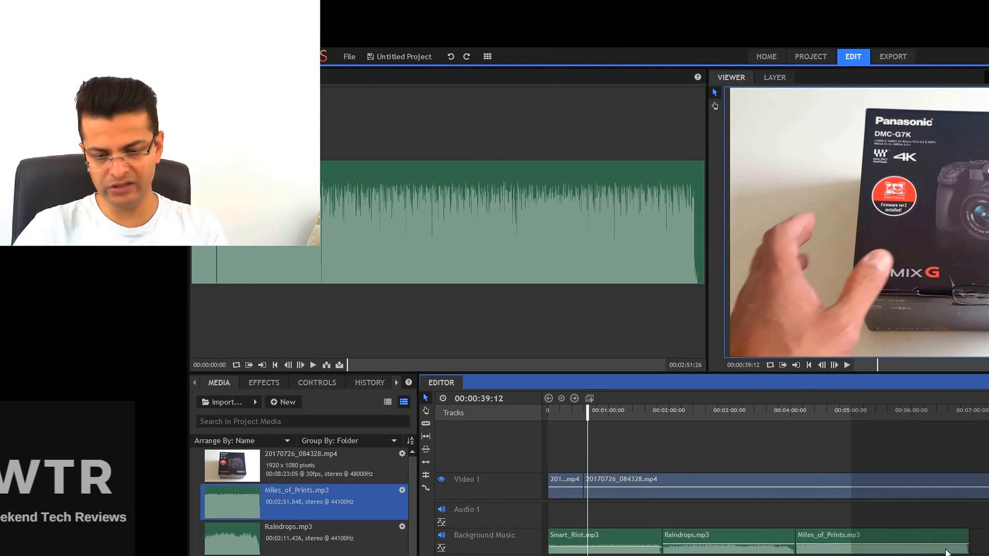
{"action": "key", "text": "ctrl+z"}
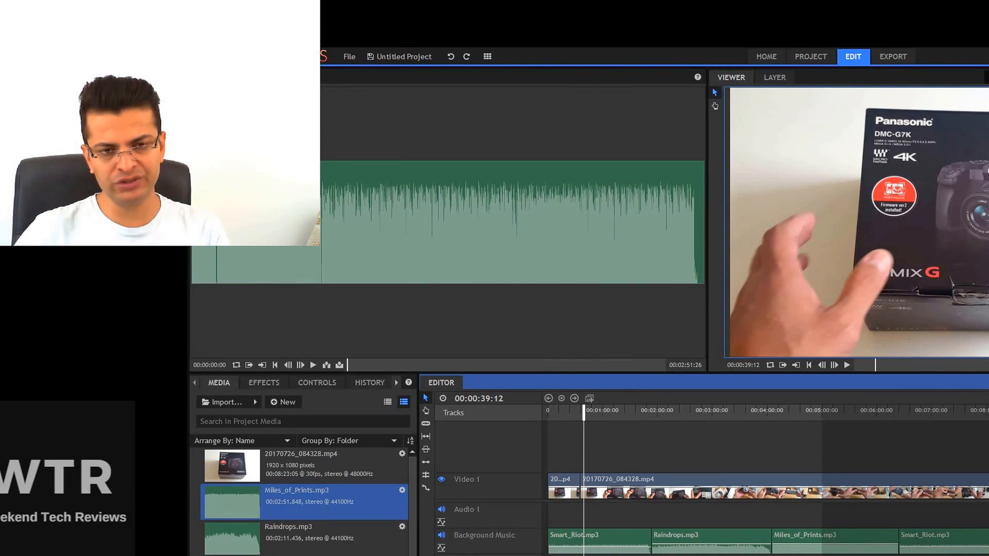
Trim the end of the second Video 1 clip to about 00:07:05 and shorten the last Smart_Riot.mp3 clip to match.
{"action": "left_click", "coordinate": [785, 486]}
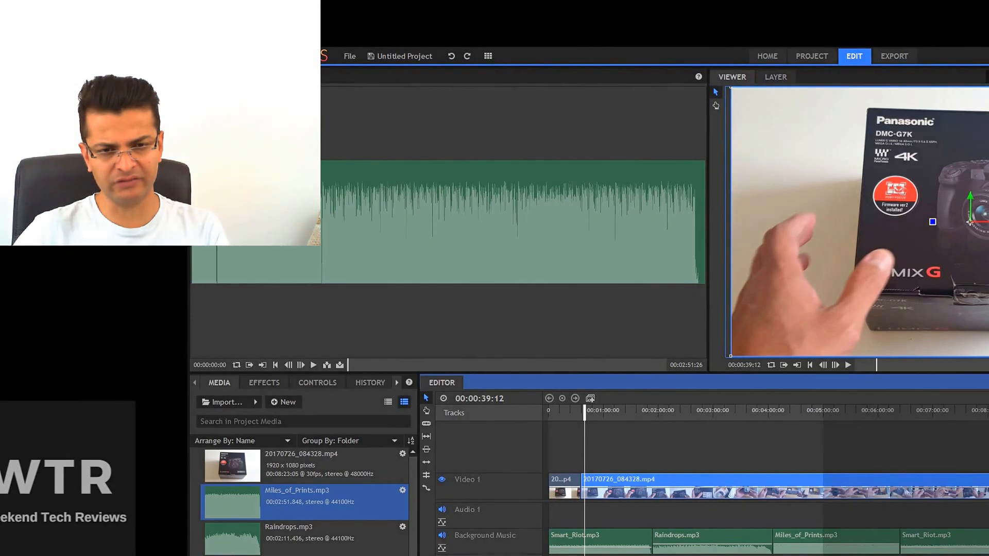
{"action": "left_click_drag", "start_coordinate": [988, 486], "coordinate": [935, 484]}
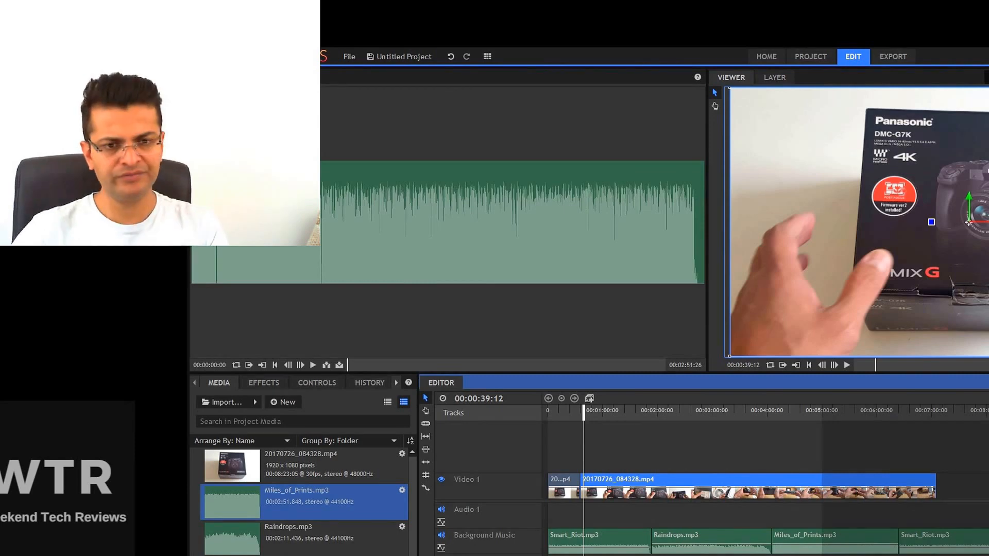
{"action": "left_click_drag", "start_coordinate": [988, 533], "coordinate": [935, 531]}
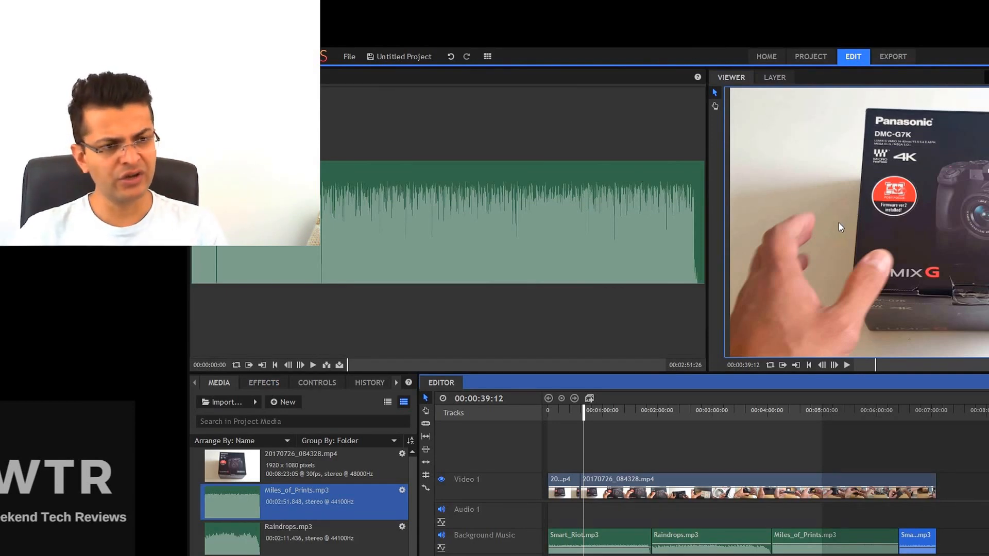
Apply the Temporal effect Echo to the second Video 1 clip and play it back from 00:00:39:12 to 00:00:52:09.
{"action": "left_click", "coordinate": [263, 384]}
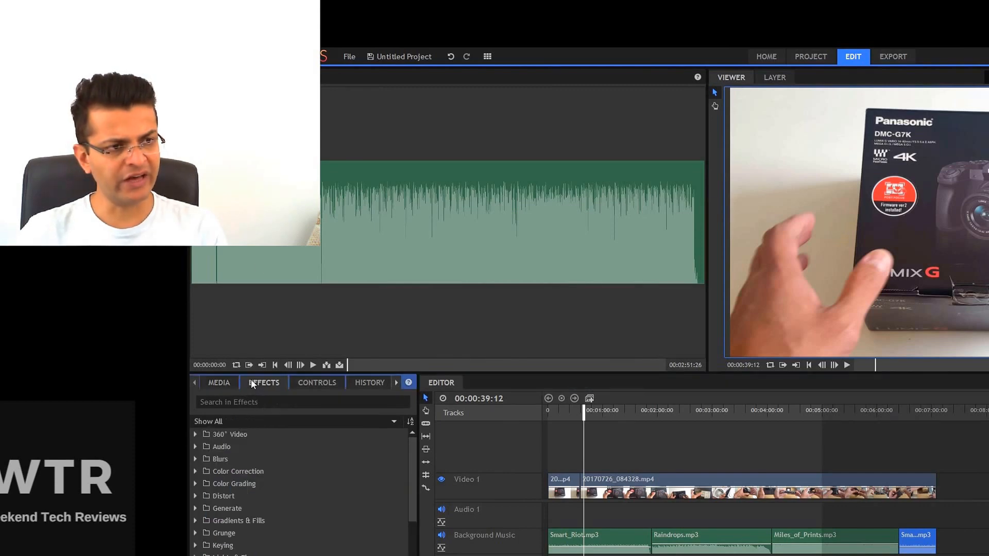
{"action": "left_click", "coordinate": [260, 402]}
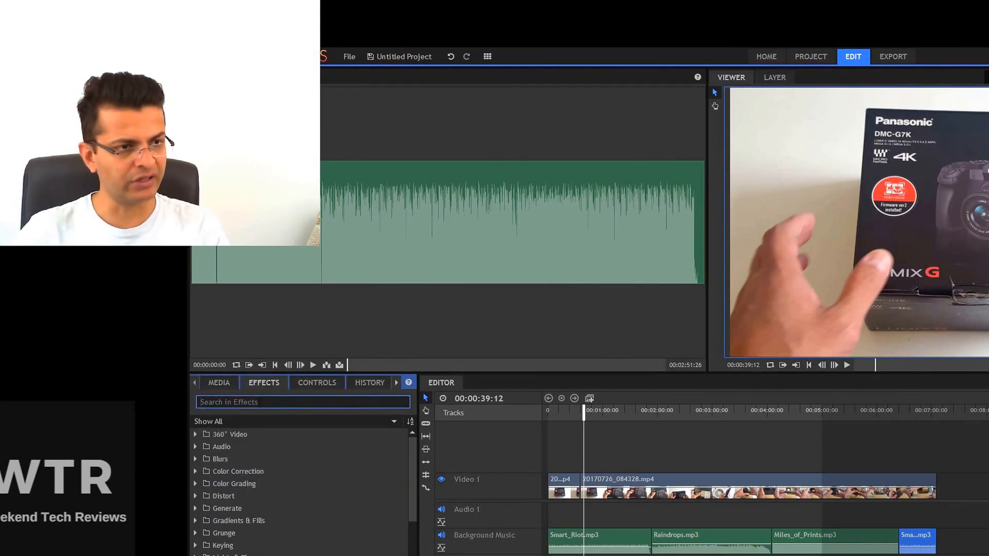
{"action": "scroll", "coordinate": [271, 473], "scroll_direction": "down", "scroll_amount": 2}
{"action": "scroll", "coordinate": [271, 473], "scroll_direction": "down", "scroll_amount": 3}
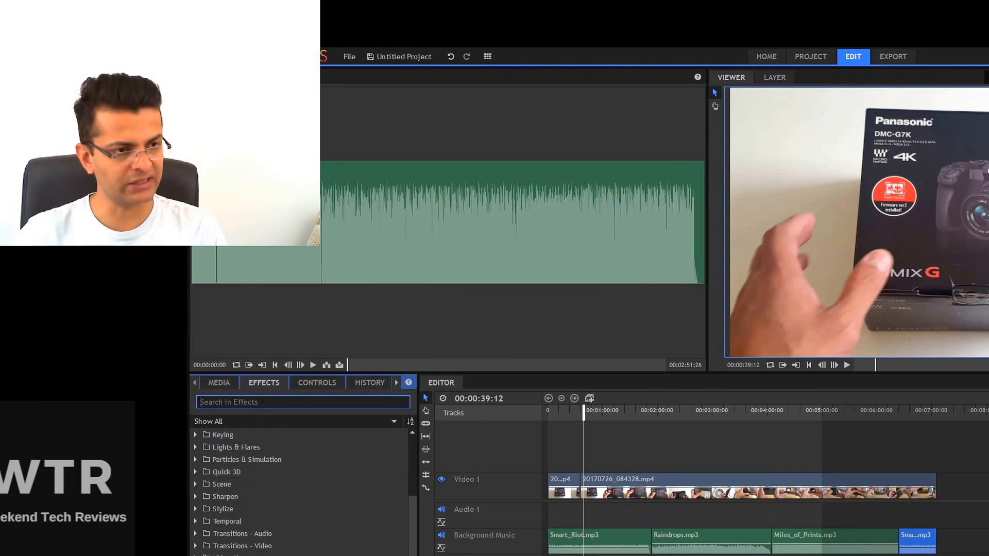
{"action": "left_click", "coordinate": [195, 521]}
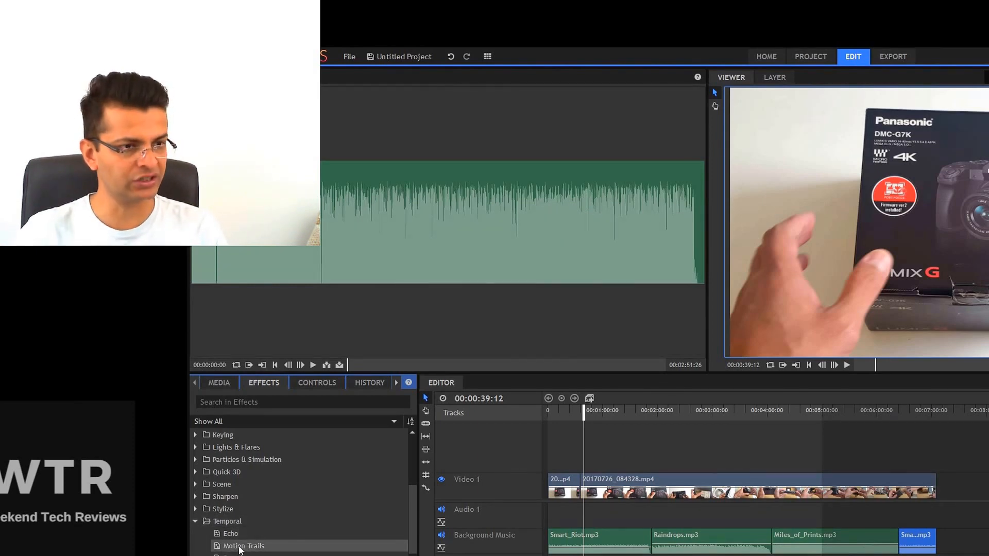
{"action": "left_click_drag", "start_coordinate": [230, 534], "coordinate": [694, 475]}
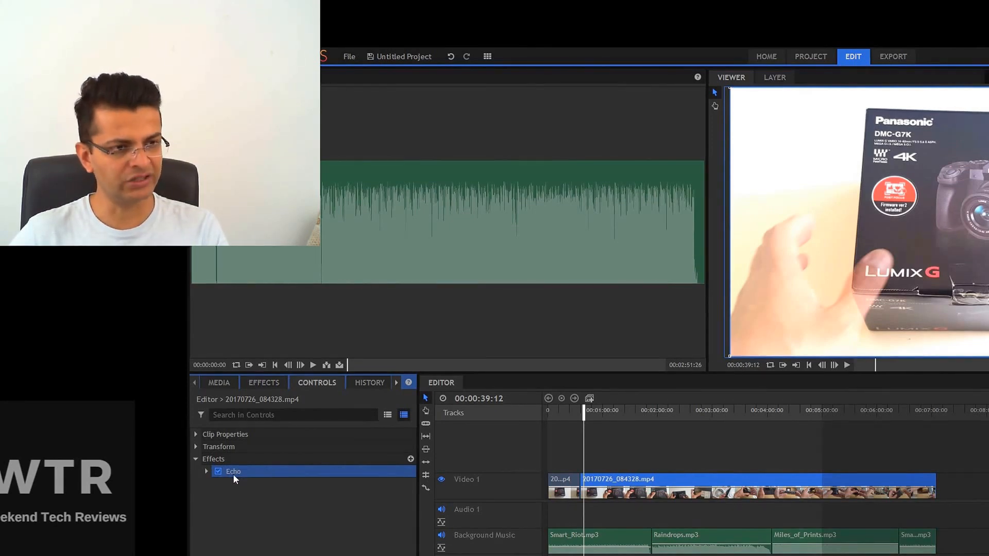
{"action": "left_click", "coordinate": [848, 366]}
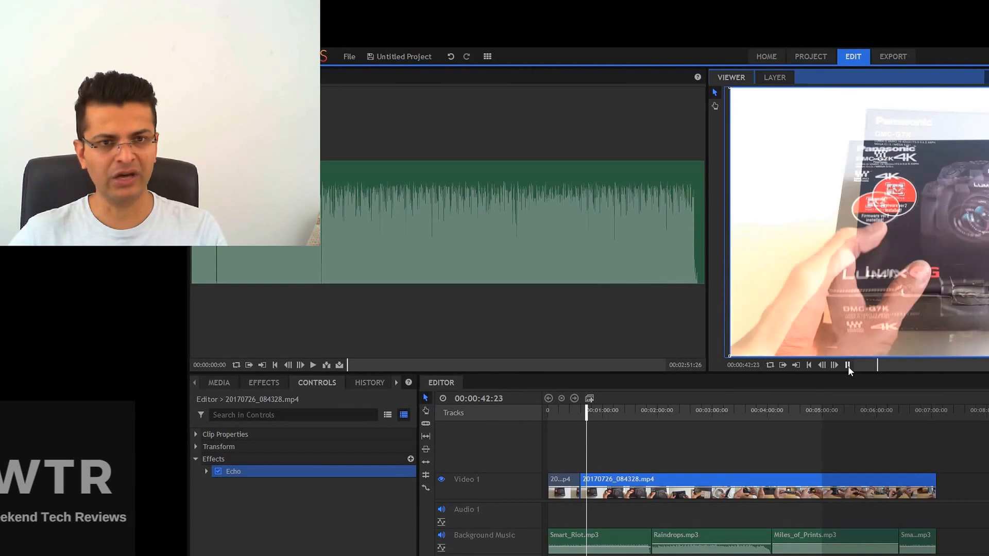
{"action": "left_click", "coordinate": [848, 366]}
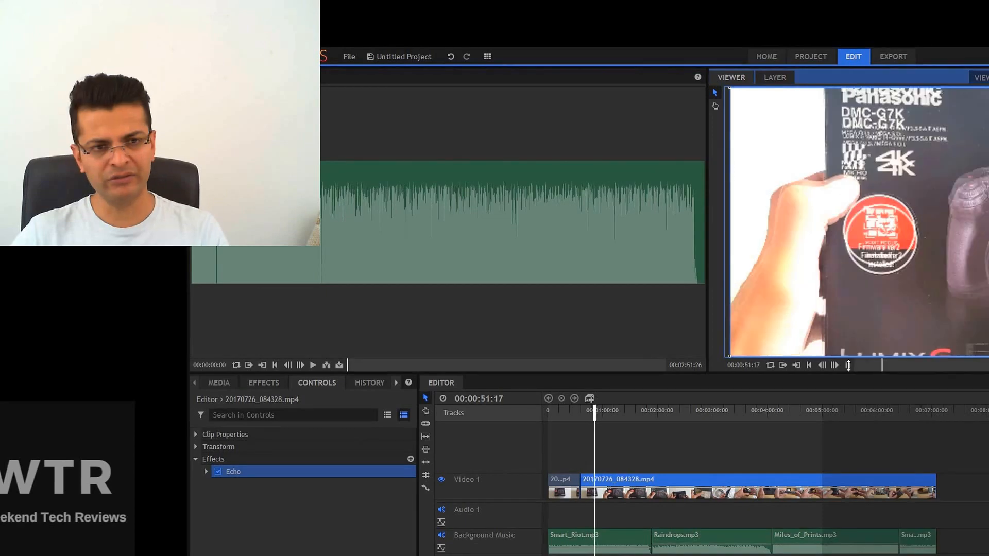
{"action": "key", "text": "space"}
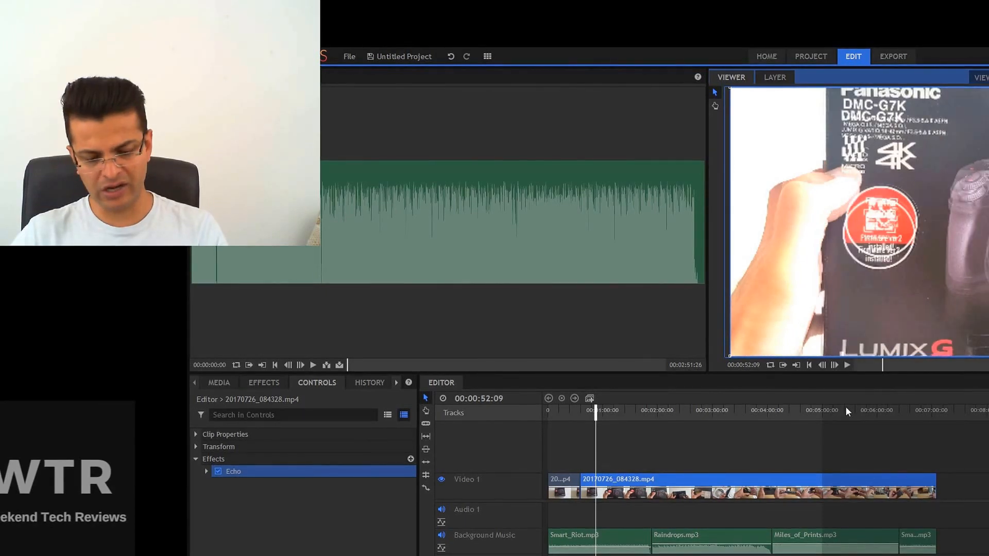
Remove the Echo effect from the second Video 1 clip and play on to 00:00:56:12.
{"action": "key", "text": "Delete"}
{"action": "left_click", "coordinate": [846, 366]}
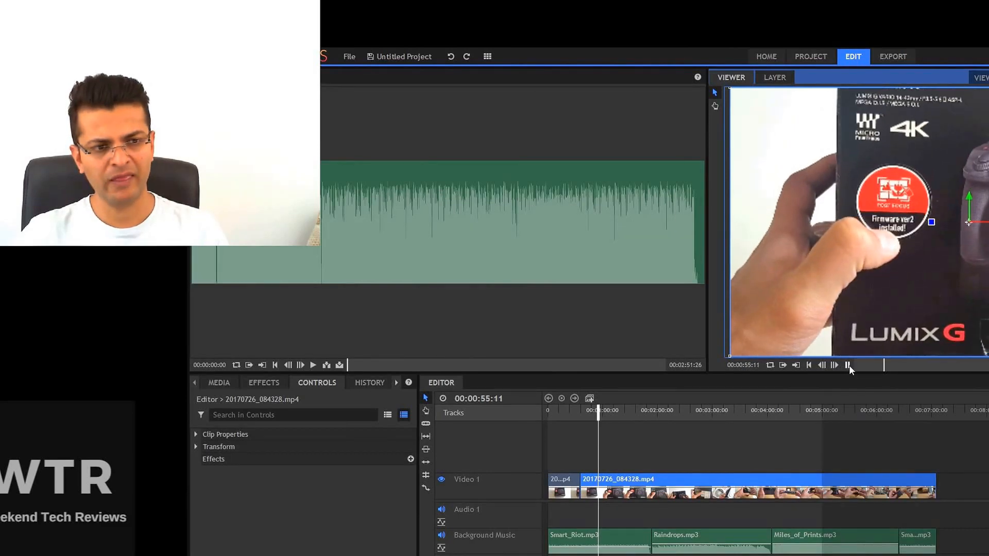
{"action": "left_click", "coordinate": [847, 365]}
Search the effects for "fire" and add the Quick 3D Bonfire effect to the timeline above the second Video 1 clip.
{"action": "left_click", "coordinate": [240, 415]}
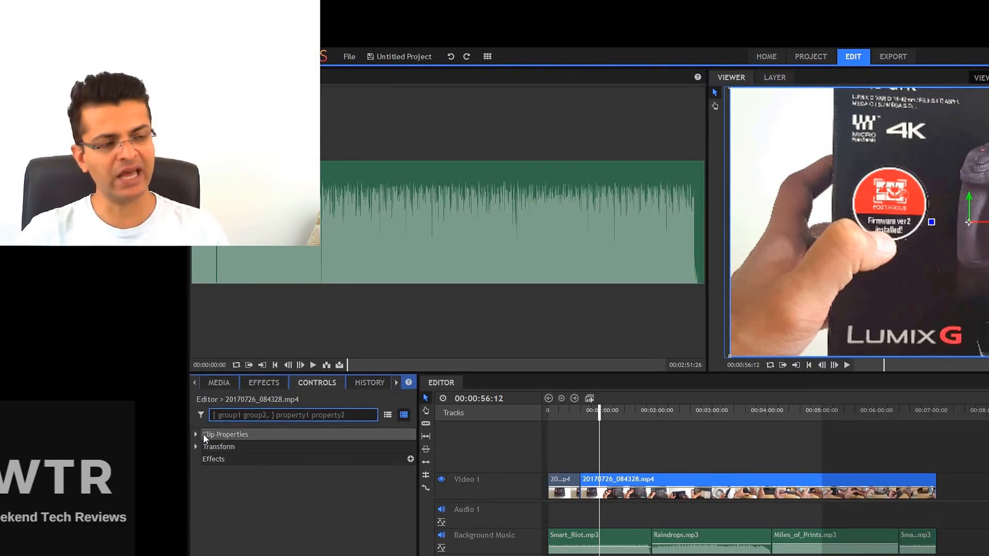
{"action": "left_click", "coordinate": [256, 384]}
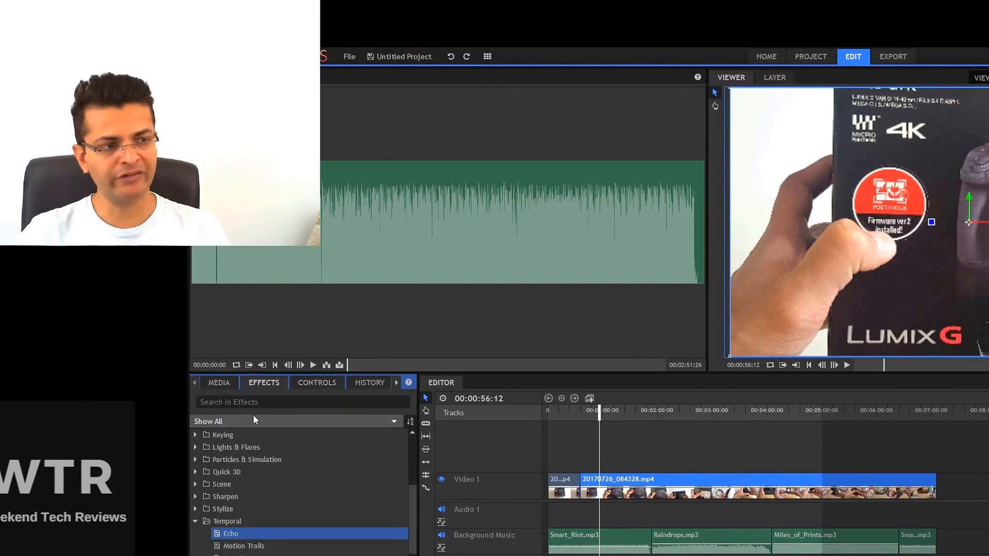
{"action": "type", "text": "fire"}
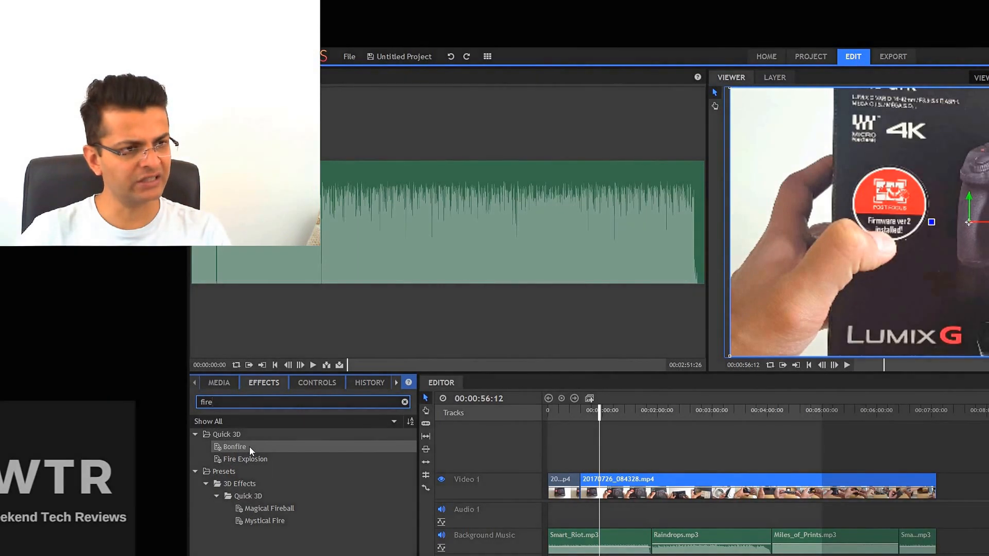
{"action": "left_click_drag", "start_coordinate": [249, 447], "coordinate": [607, 467]}
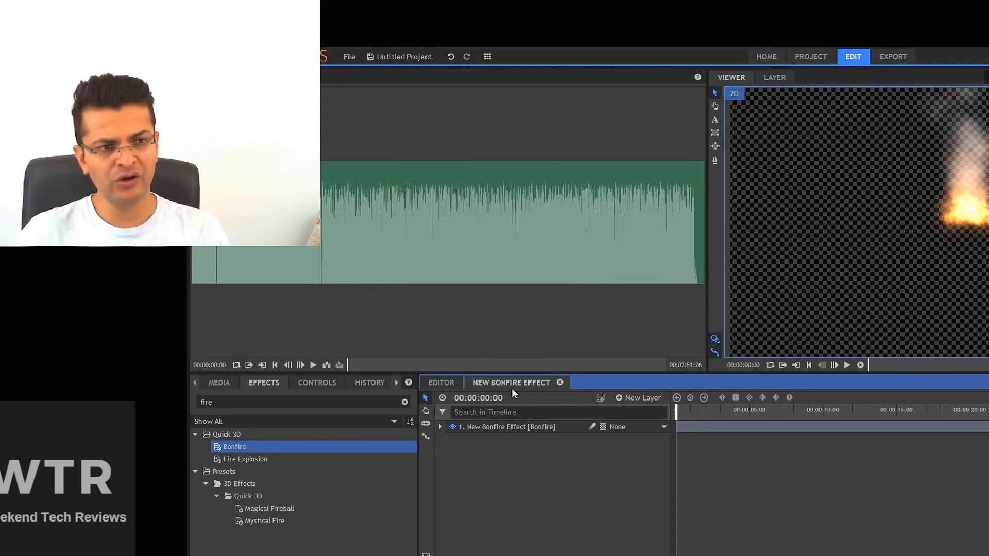
In the Bonfire effect's Embers settings, keyframe Spread at 00:00:00:00 and set it to 200.0.
{"action": "left_click", "coordinate": [440, 427]}
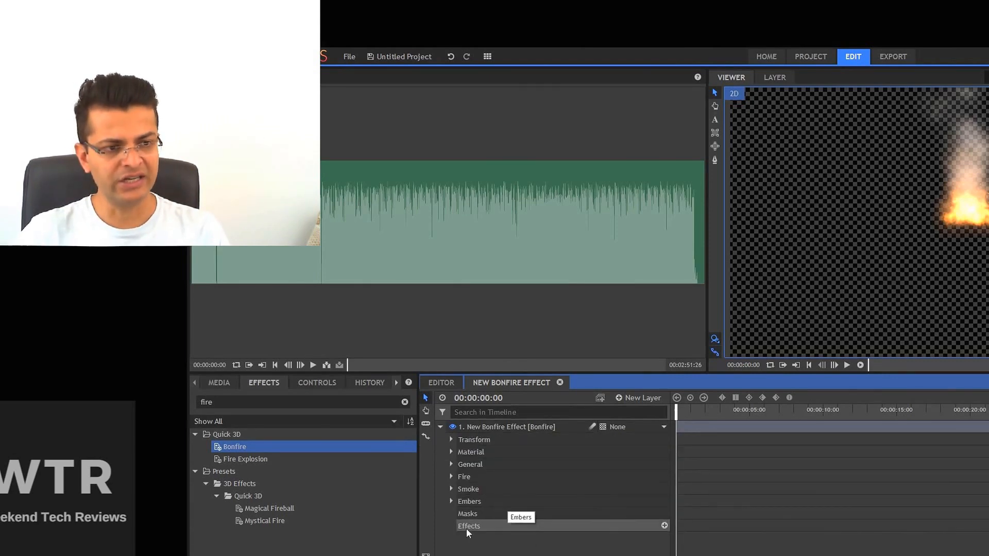
{"action": "left_click", "coordinate": [450, 503]}
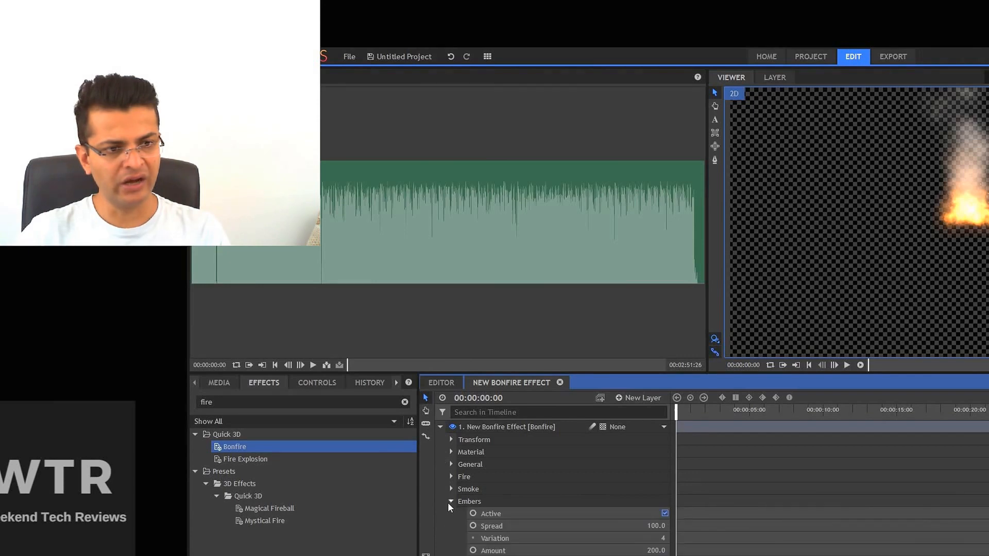
{"action": "left_click", "coordinate": [473, 525]}
{"action": "left_click", "coordinate": [650, 526]}
{"action": "left_click", "coordinate": [652, 526]}
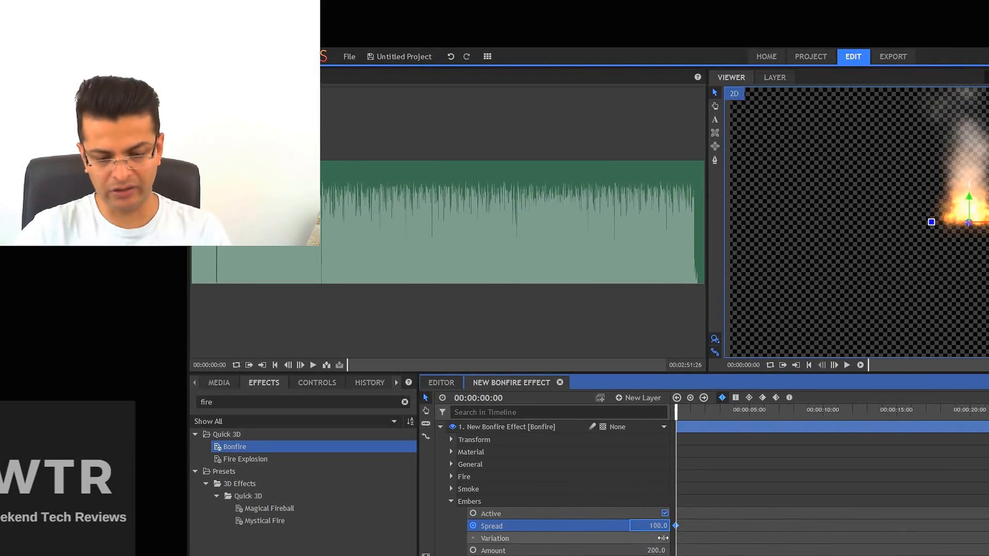
{"action": "key", "text": "BackSpace"}
{"action": "type", "text": "2"}
{"action": "key", "text": "Return"}
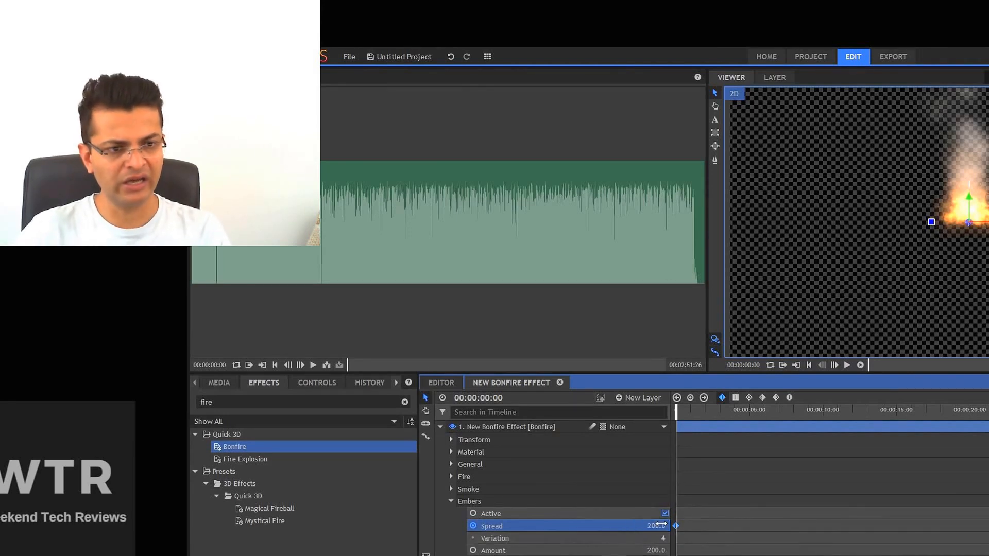
{"action": "scroll", "coordinate": [556, 489], "scroll_direction": "down", "scroll_amount": 1}
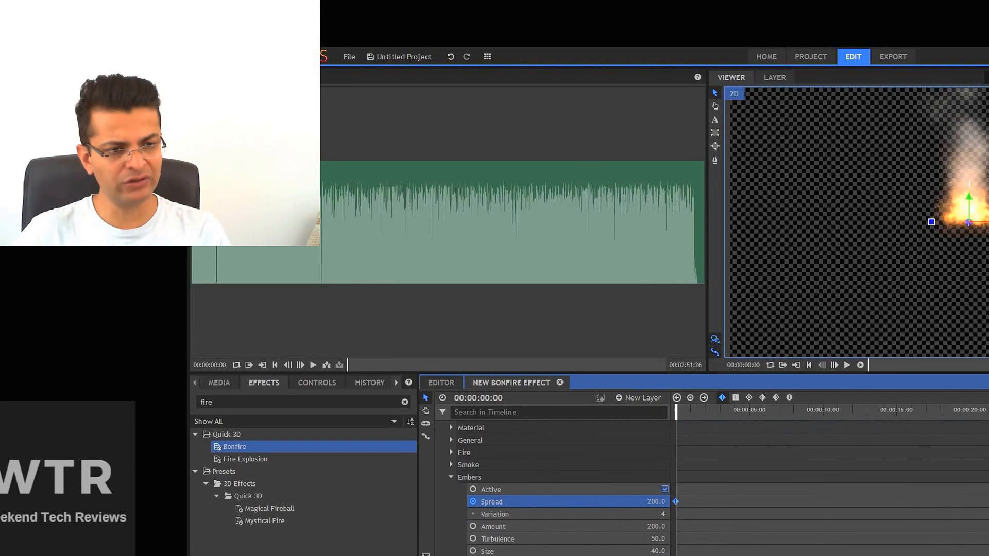
In the Bonfire effect's Smoke settings, keyframe Size at 00:00:00:00 and set it to 150.0.
{"action": "left_click", "coordinate": [450, 461]}
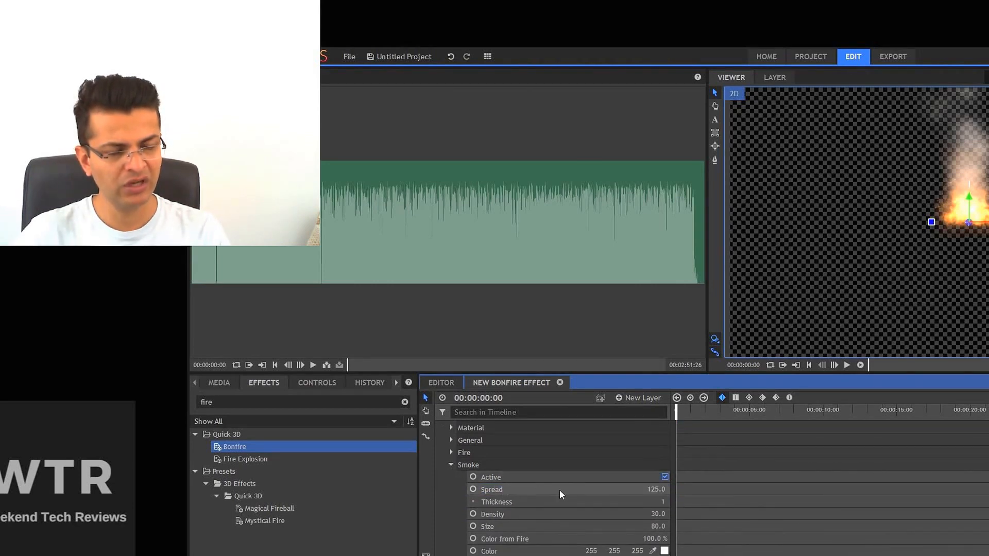
{"action": "left_click", "coordinate": [486, 524]}
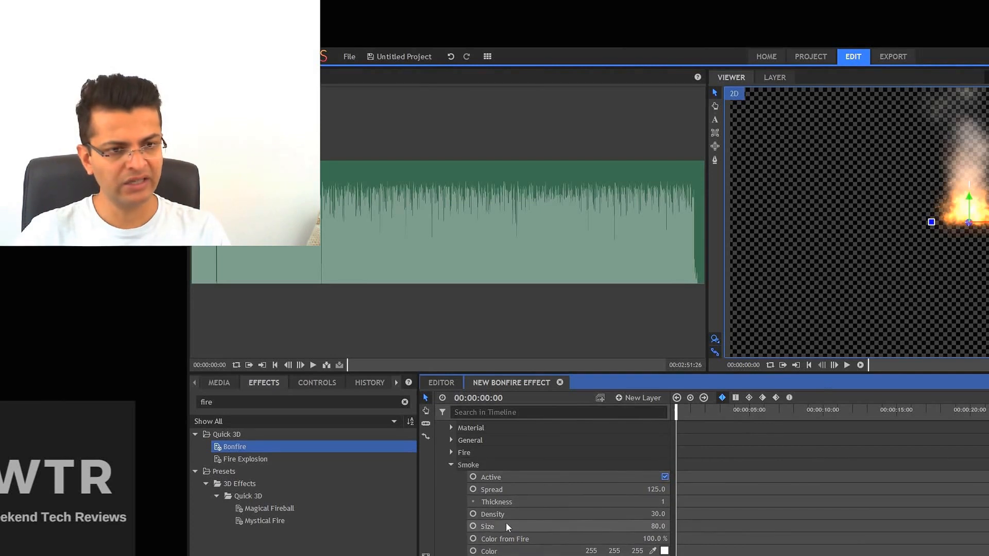
{"action": "left_click", "coordinate": [473, 525]}
{"action": "double_click", "coordinate": [657, 526]}
{"action": "type", "text": "150"}
{"action": "key", "text": "Return"}
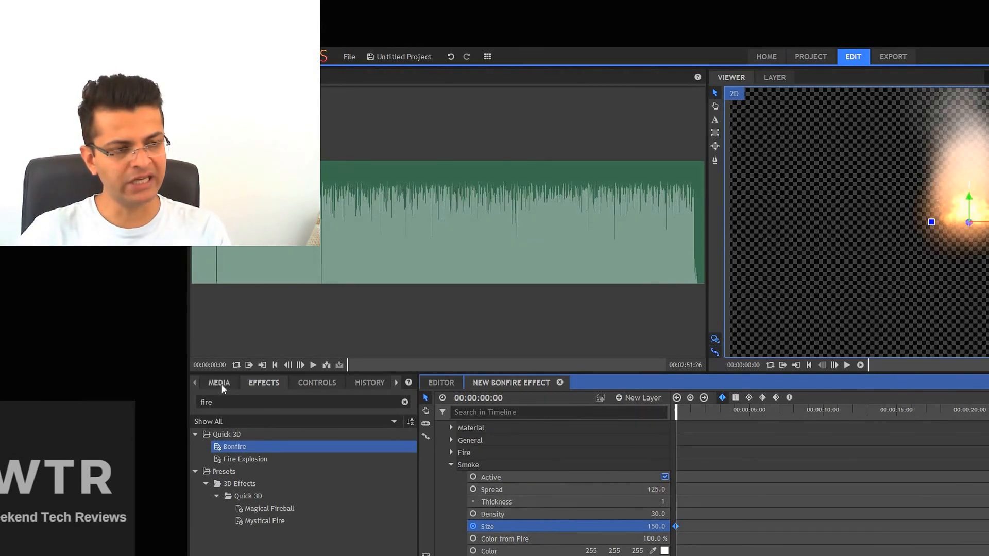
Preview the Bonfire effect over the second Video 1 clip on the main timeline, playing from 00:00:56:12 to 00:01:09:05.
{"action": "left_click", "coordinate": [442, 383]}
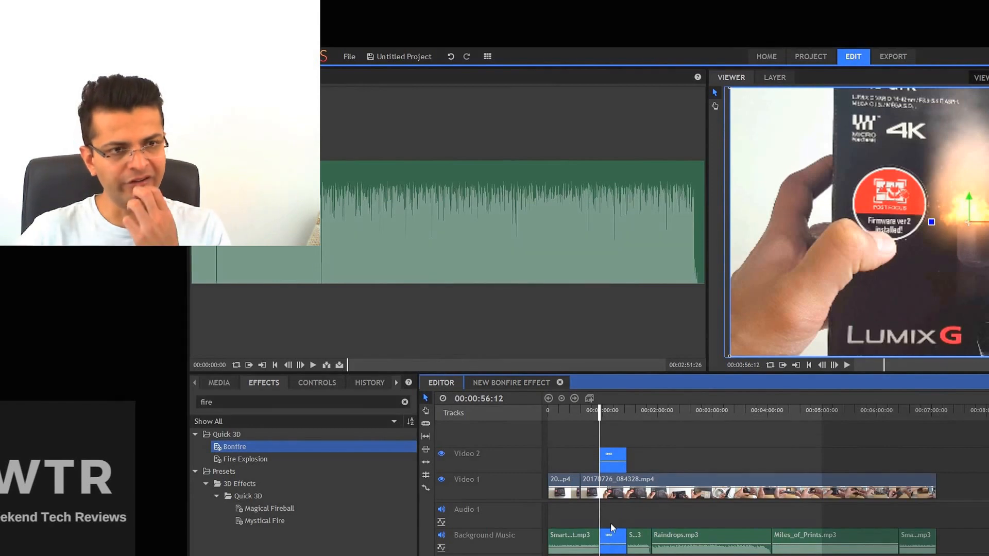
{"action": "left_click", "coordinate": [521, 387]}
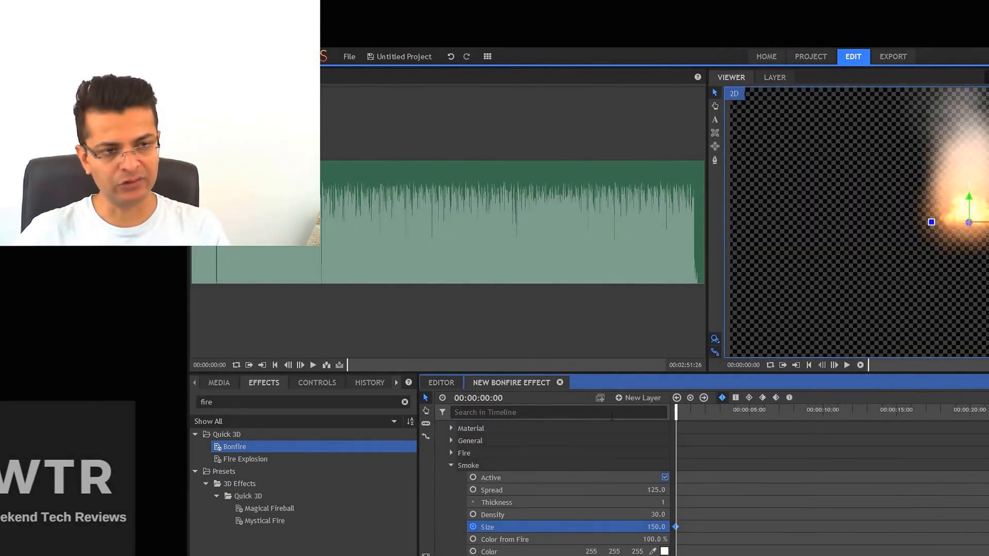
{"action": "left_click", "coordinate": [225, 384]}
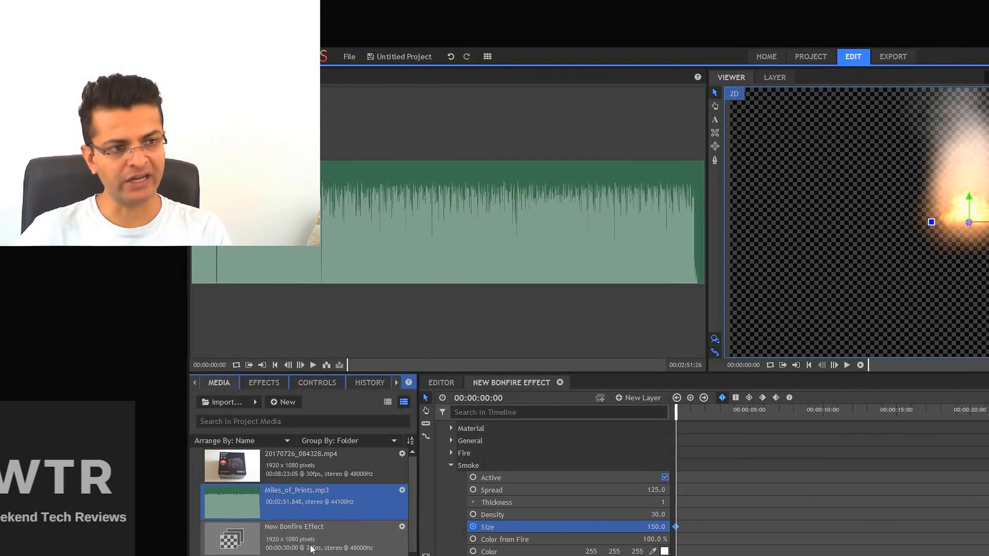
{"action": "left_click", "coordinate": [444, 384]}
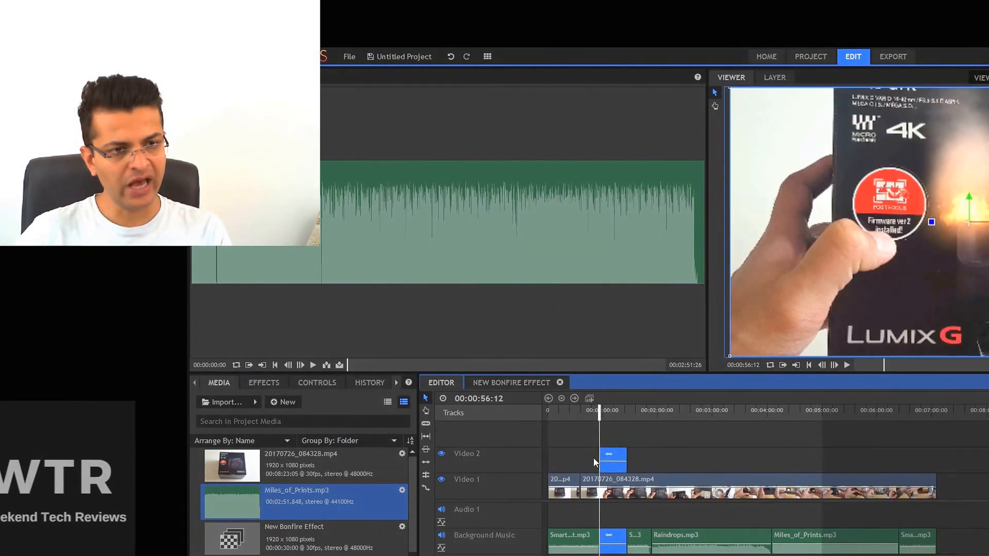
{"action": "left_click", "coordinate": [636, 462]}
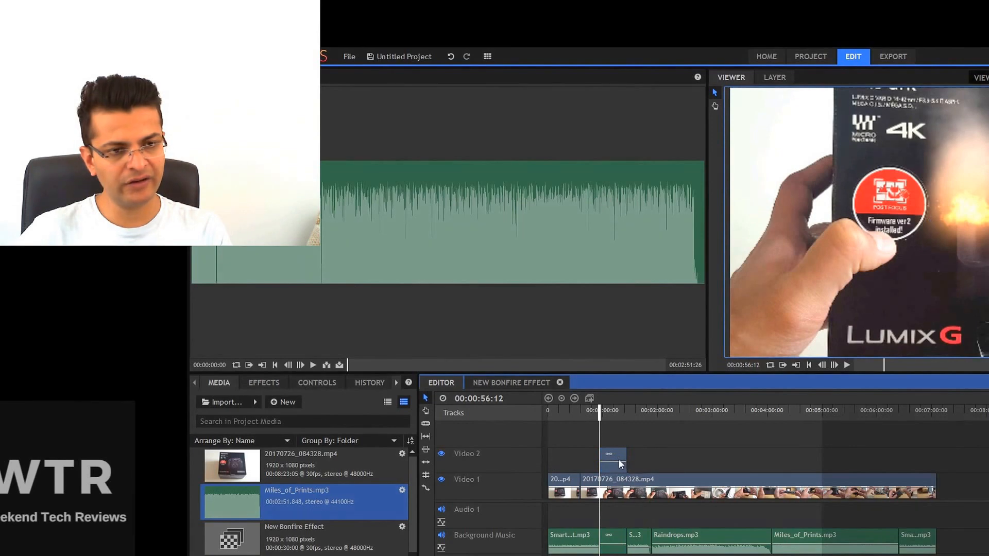
{"action": "left_click", "coordinate": [619, 464]}
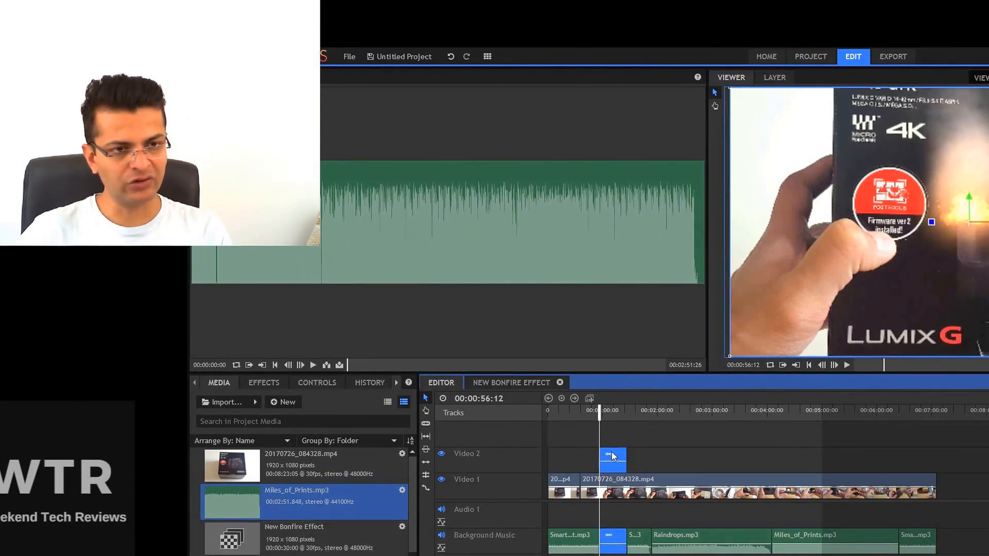
{"action": "left_click", "coordinate": [847, 366]}
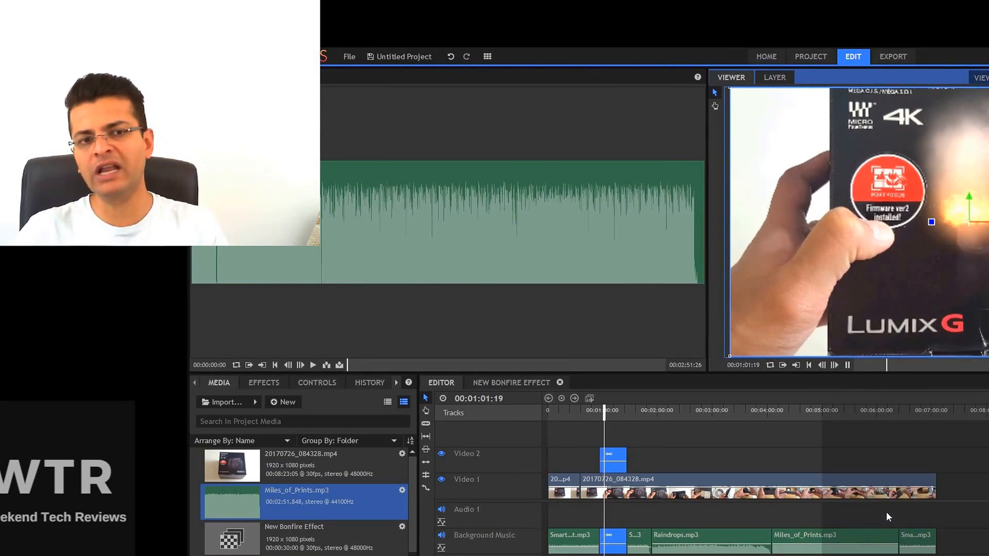
{"action": "double_click", "coordinate": [613, 460]}
{"action": "left_click_drag", "start_coordinate": [826, 468], "coordinate": [824, 469]}
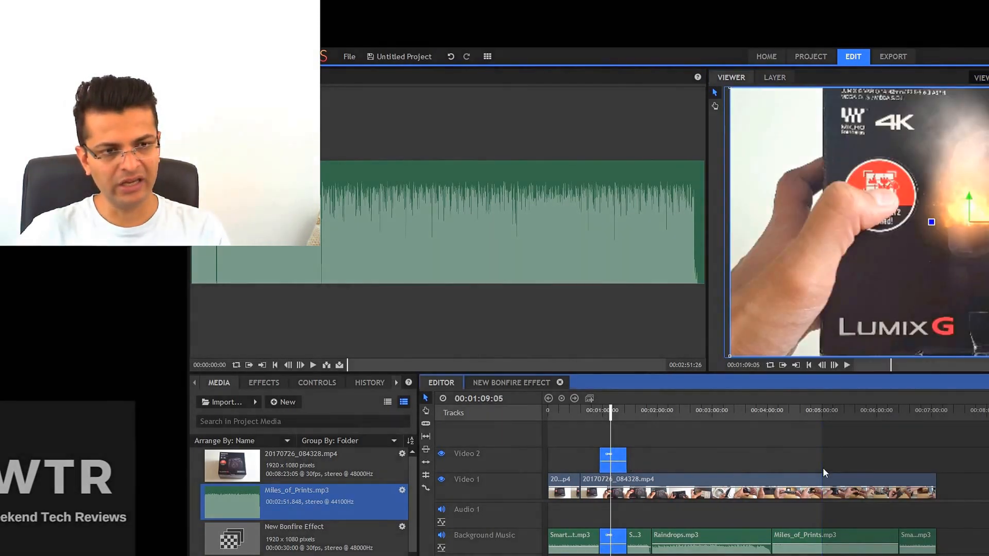
Open the Bonfire effect from the timeline and review its Fire controls, the edit history, the effects list and the project media.
{"action": "double_click", "coordinate": [619, 459]}
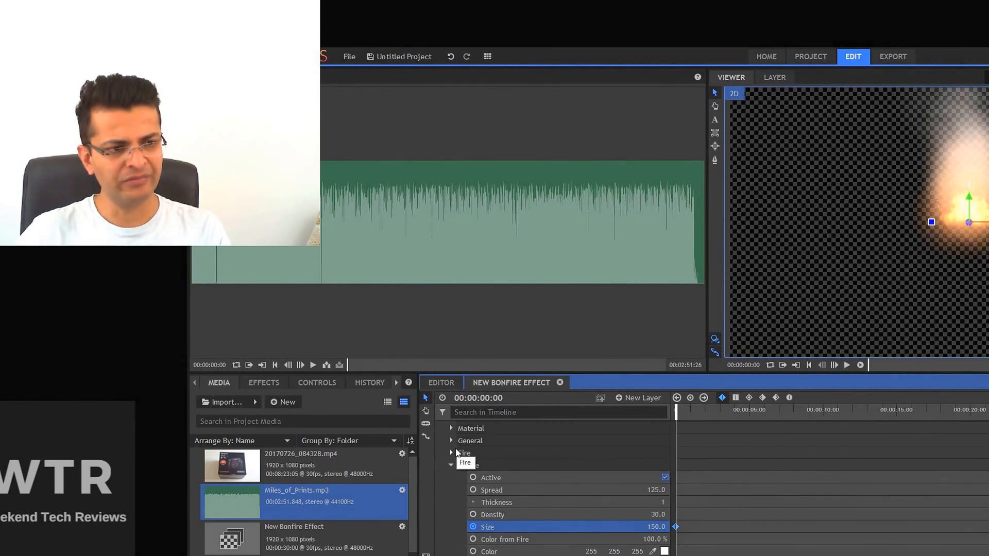
{"action": "left_click", "coordinate": [279, 383]}
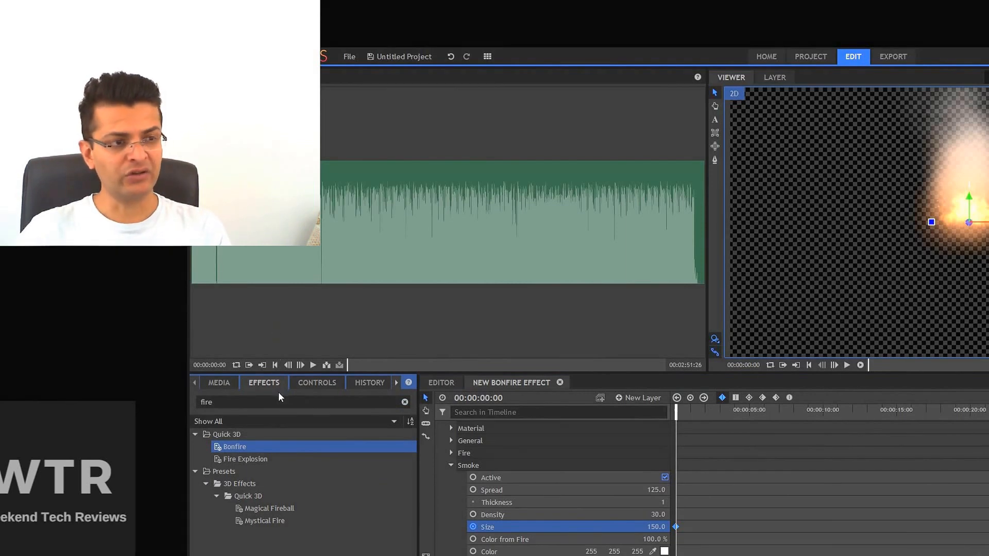
{"action": "left_click", "coordinate": [304, 383]}
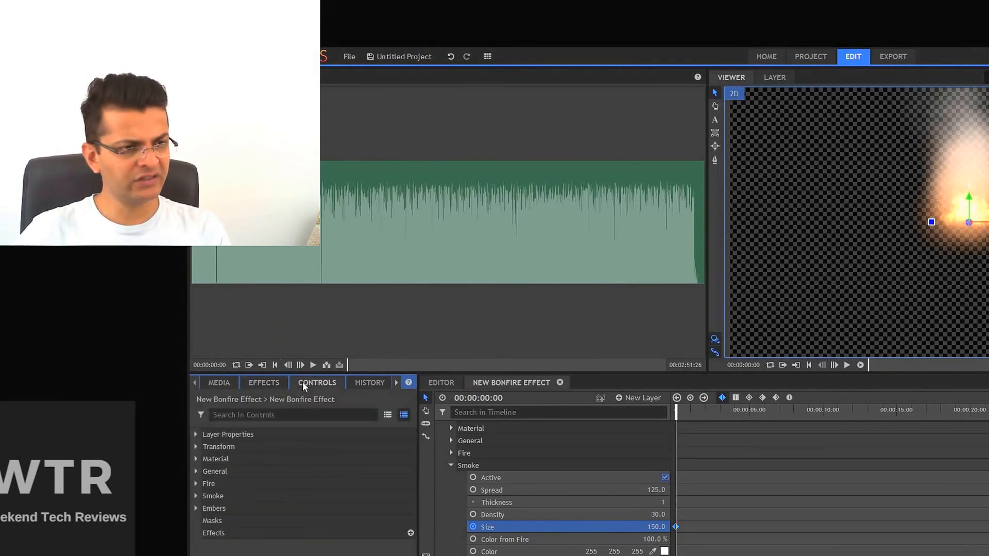
{"action": "left_click", "coordinate": [195, 484]}
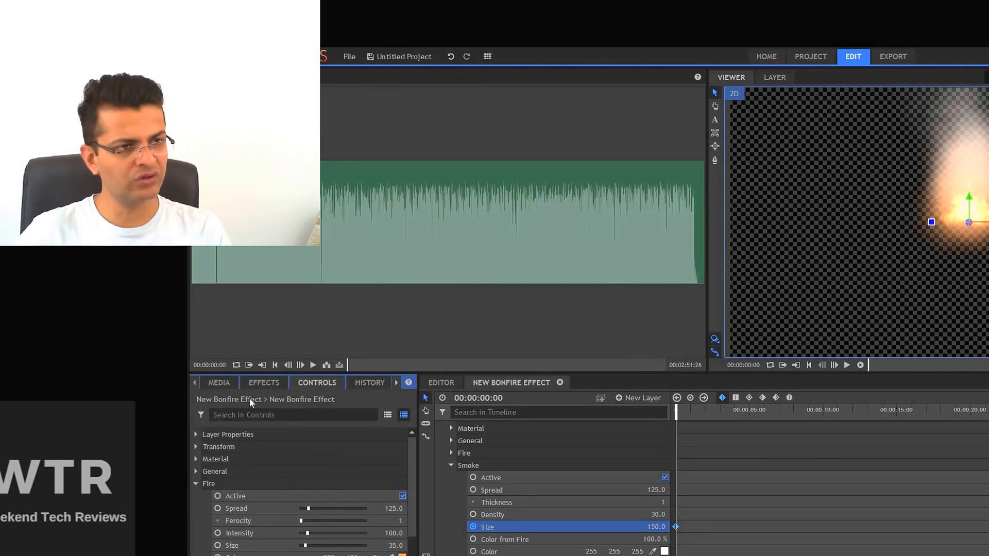
{"action": "left_click", "coordinate": [352, 383]}
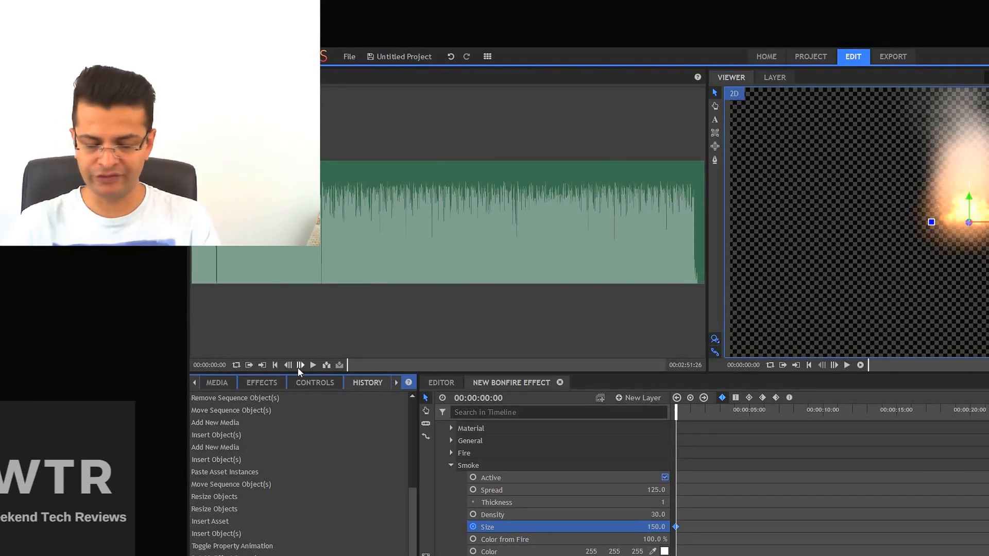
{"action": "left_click", "coordinate": [255, 384]}
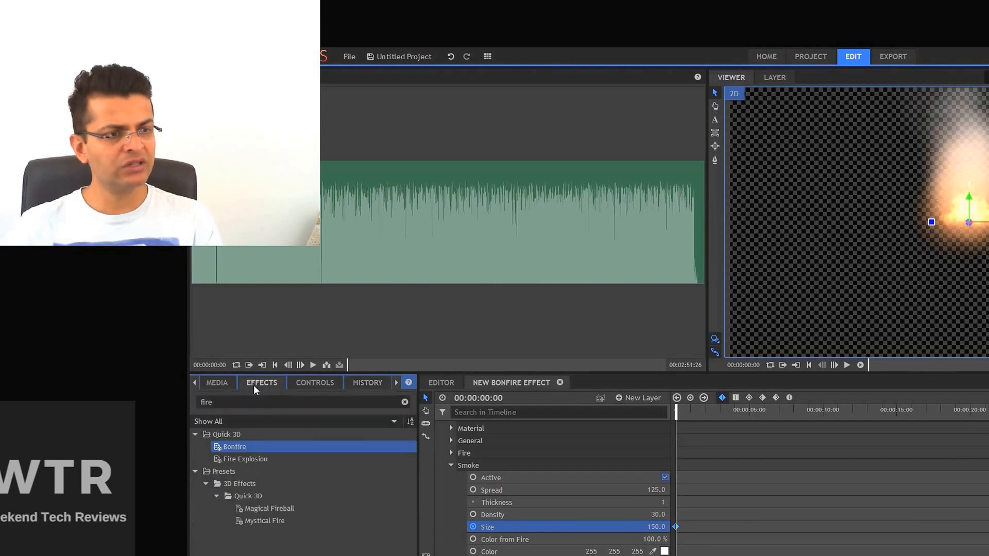
{"action": "left_click", "coordinate": [223, 382]}
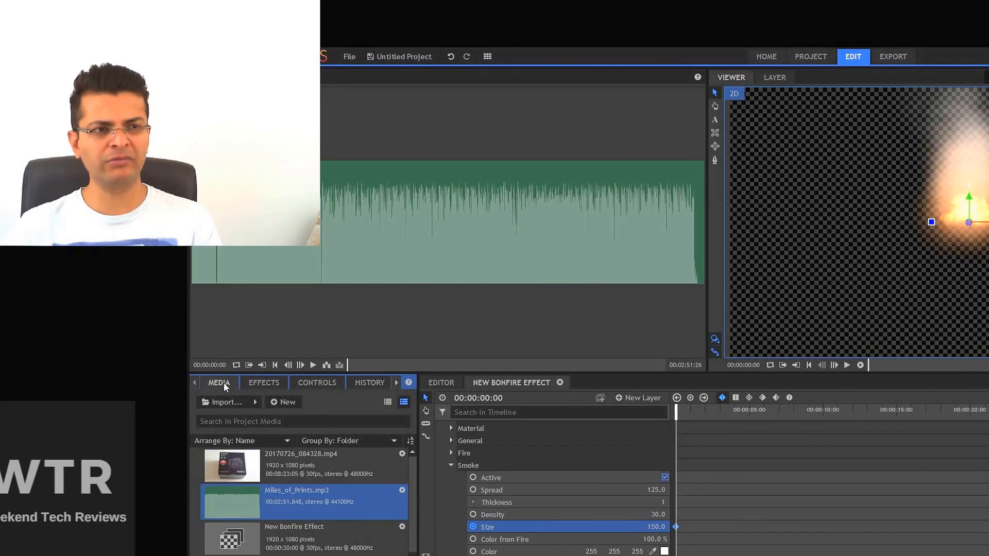
Review the export queue and the project settings, and return to editing the main timeline.
{"action": "left_click", "coordinate": [433, 383]}
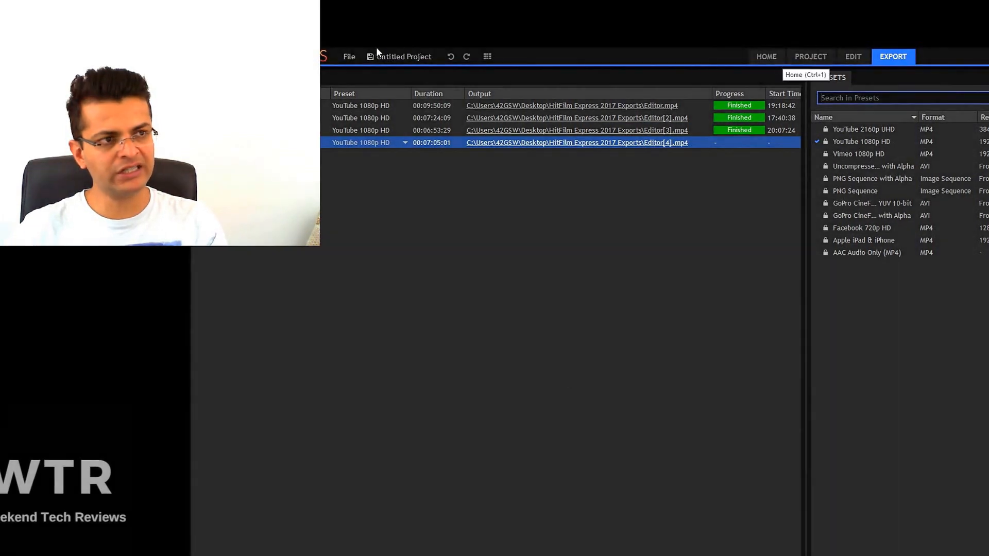
{"action": "left_click", "coordinate": [821, 55]}
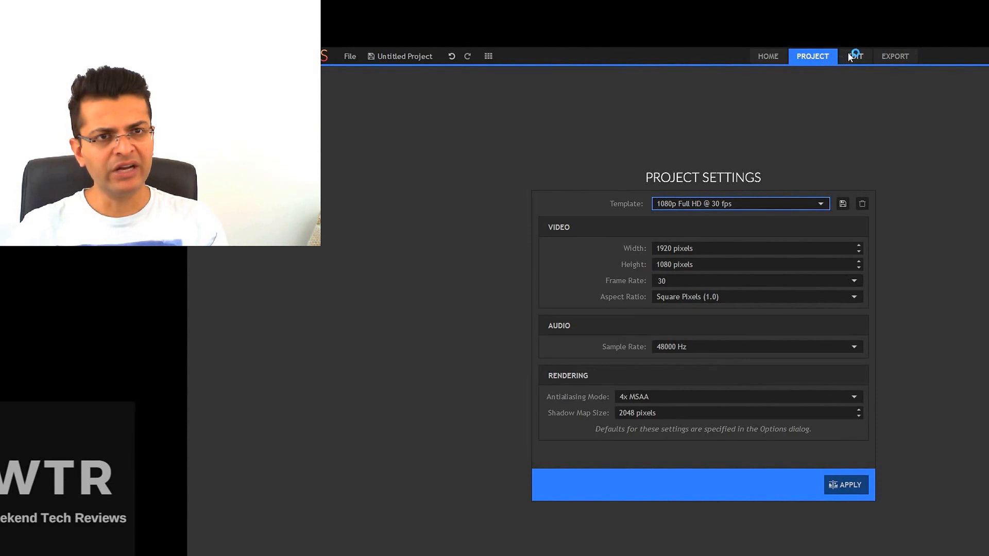
{"action": "left_click", "coordinate": [849, 56]}
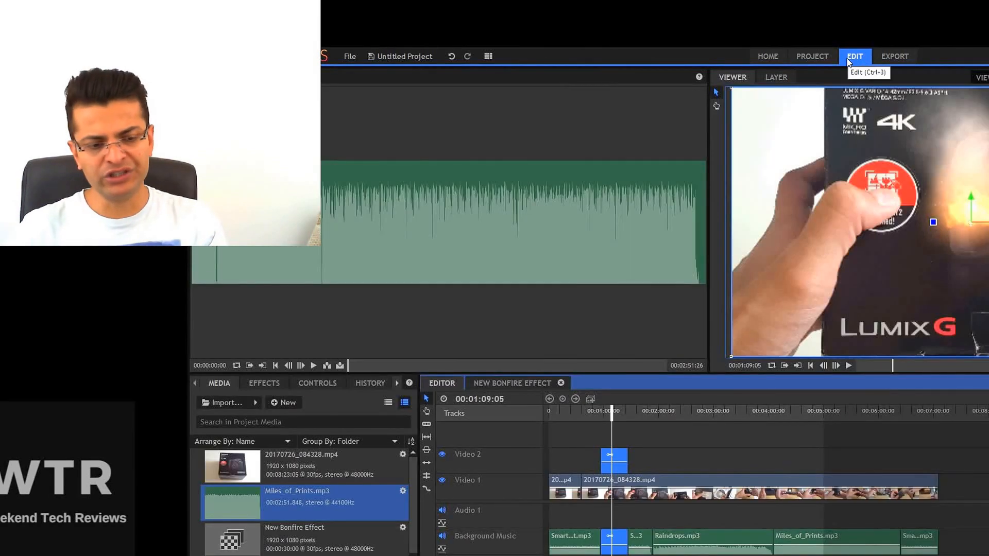